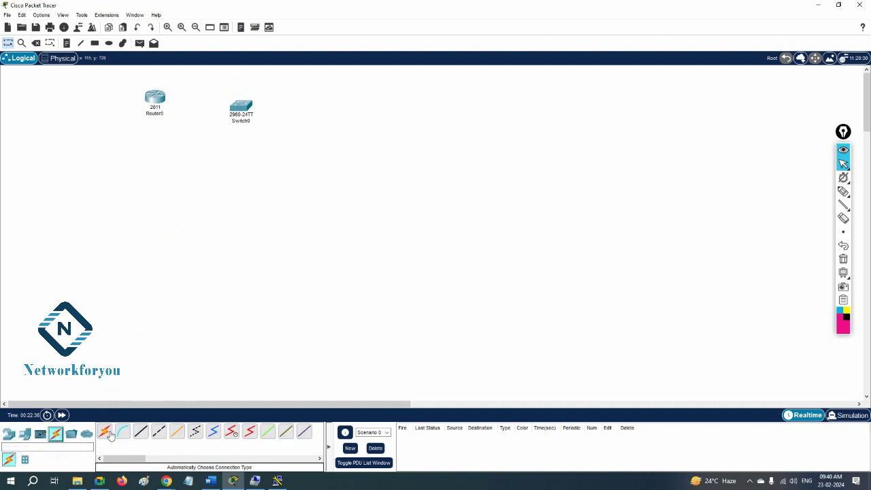
- Link Router0's Fa0/0 to Switch0's Fa0/1 with an automatic cable and nudge the switch up-right
left_click(108, 434)
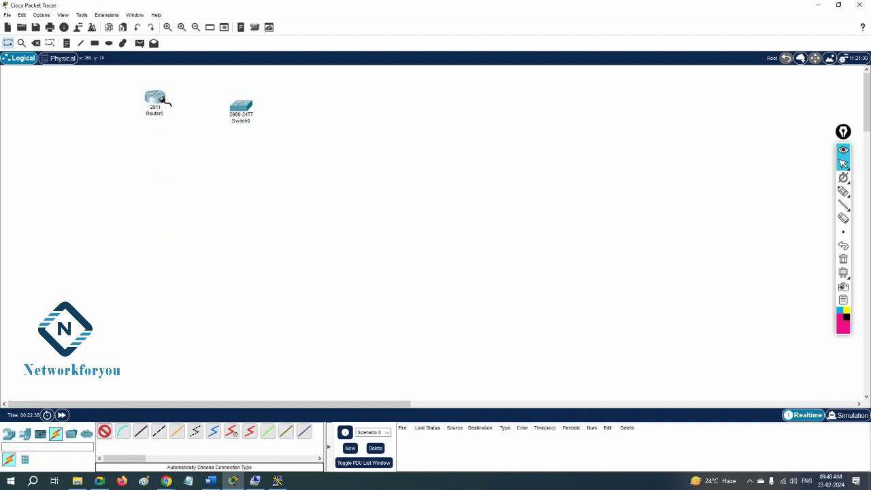
left_click(238, 109)
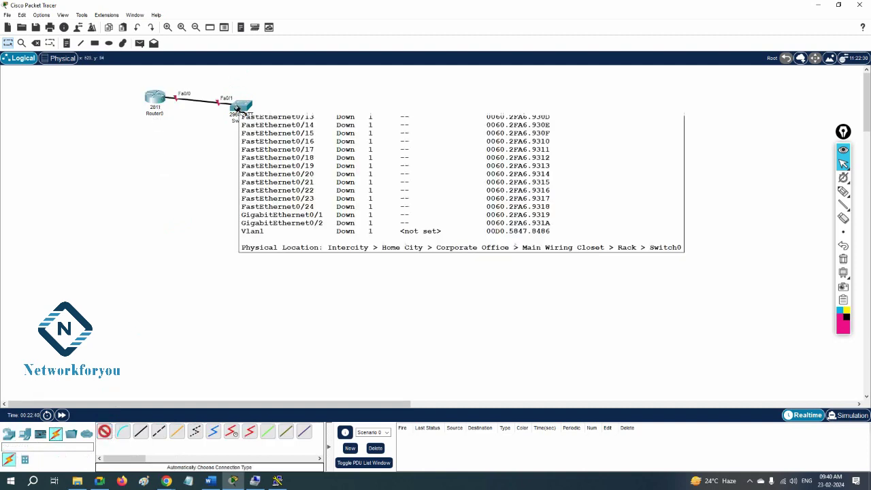
left_click_drag(238, 109, 263, 94)
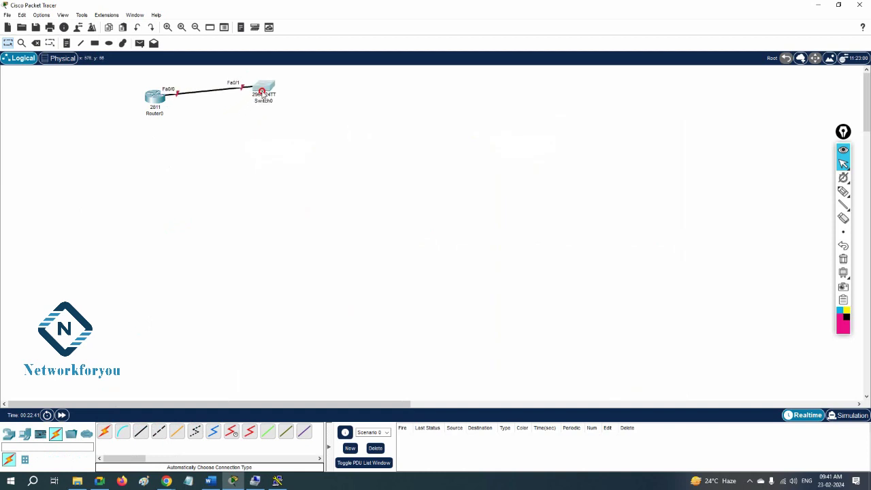
- Rename Router0 to R1 and Switch0 to SW1, then drag SW1 farther right along the link
left_click(161, 113)
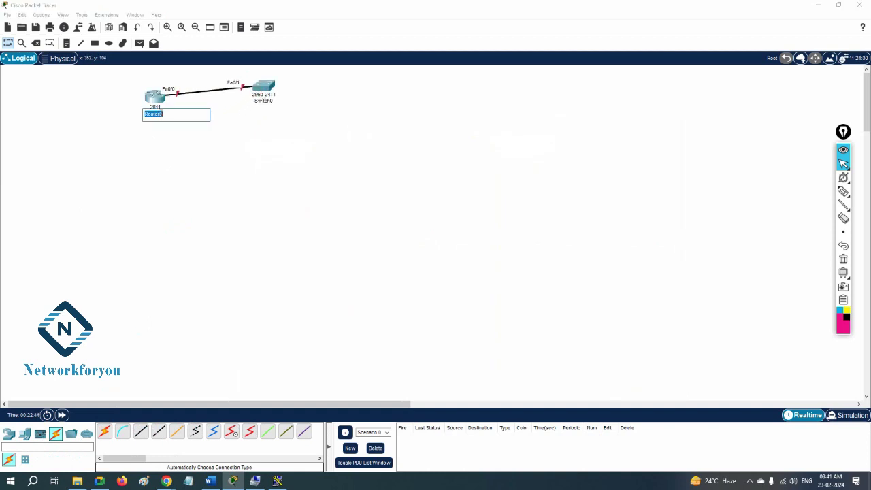
type("R1")
key("Return")
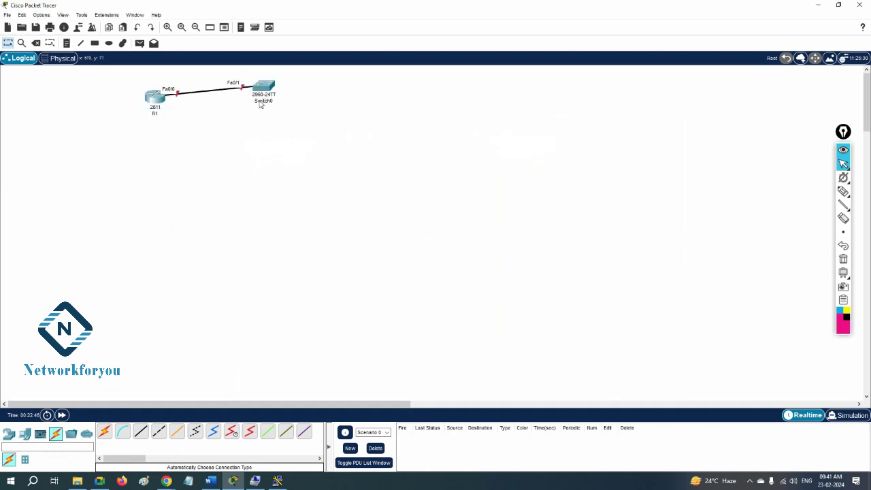
left_click(261, 101)
type("SW")
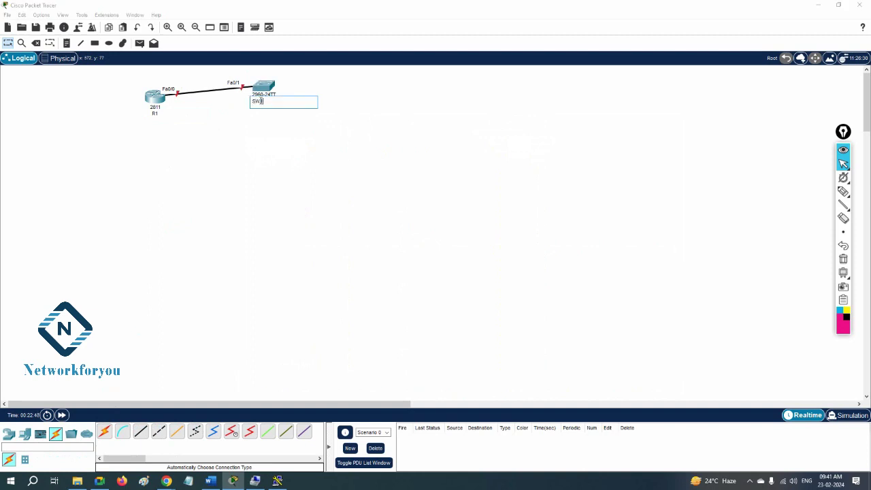
type("1")
key("Return")
left_click_drag(265, 86, 327, 97)
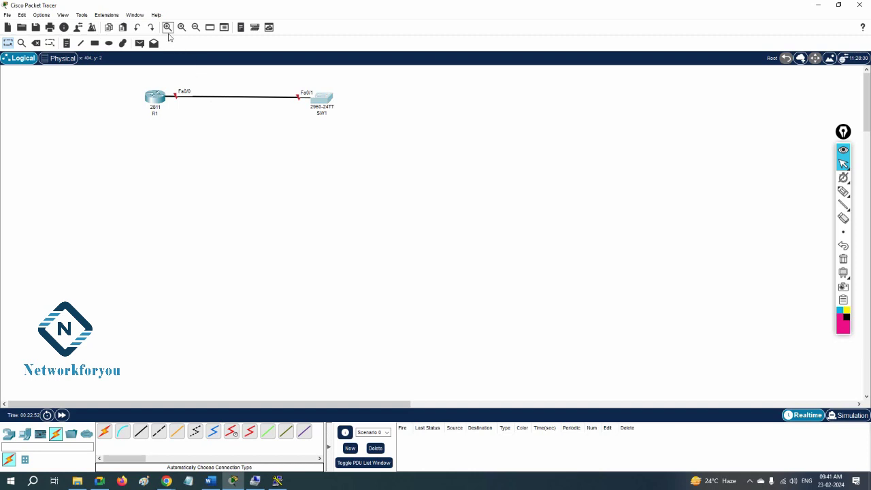
- Zoom in twice, shift R1, SW1 and their link toward the top left, and pull SW1 closer to R1
left_click(168, 29)
left_click(168, 29)
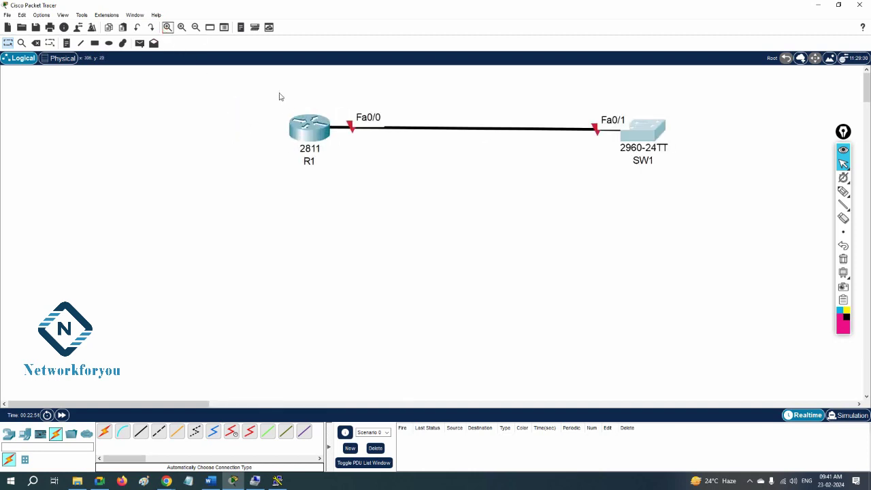
left_click_drag(279, 97, 661, 206)
left_click_drag(646, 136, 387, 120)
left_click(353, 182)
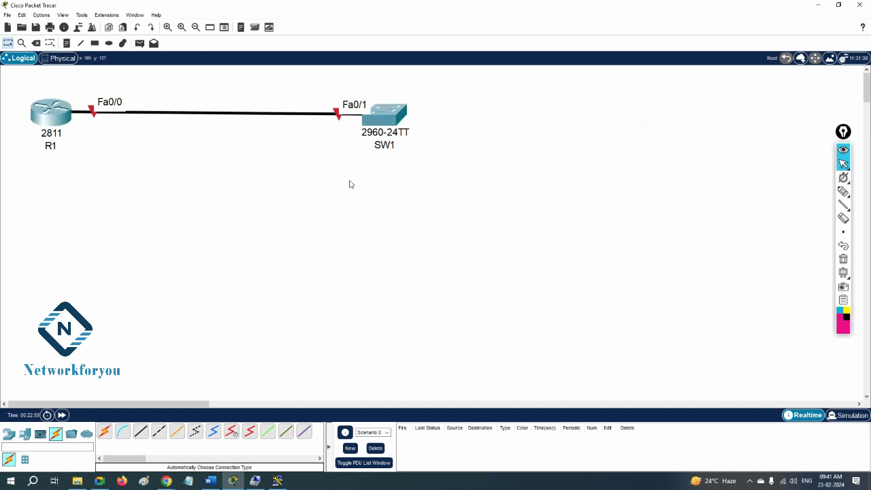
left_click_drag(379, 125, 288, 123)
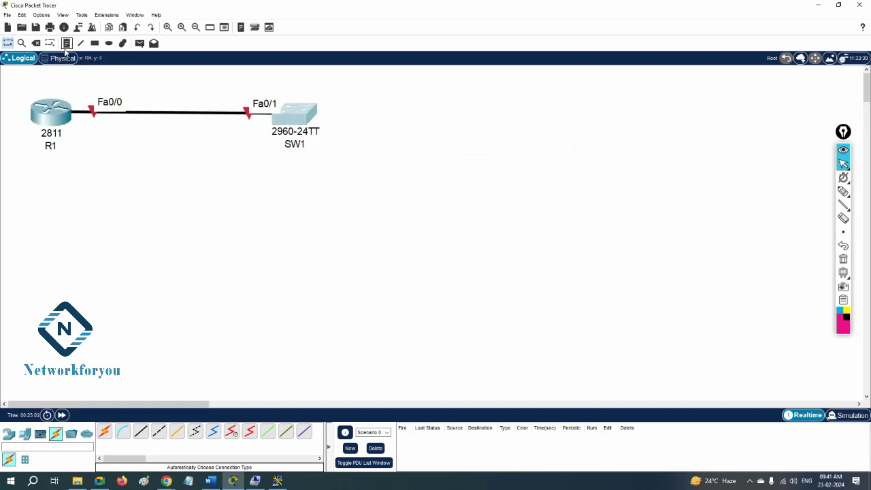
left_click(67, 43)
- Add note 192.168.1.1 below R1 and 192.168.1.2 above SW1, then nudge the SW1 note into place
left_click(83, 128)
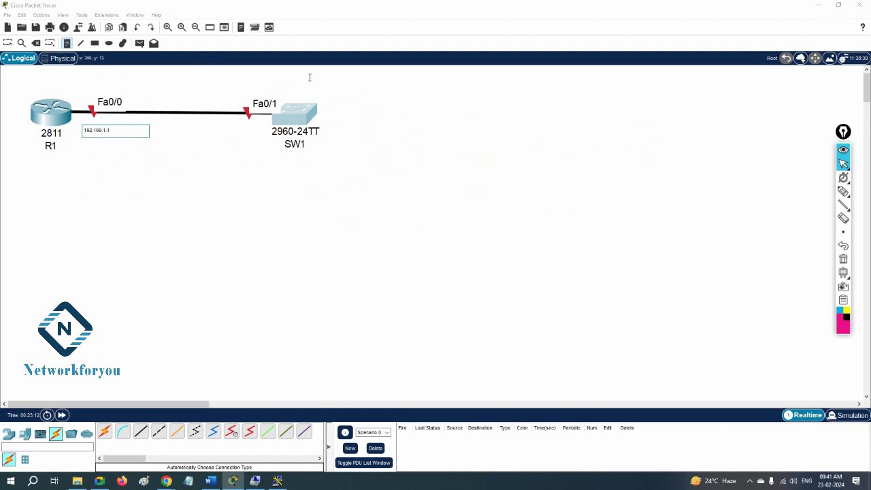
left_click(286, 87)
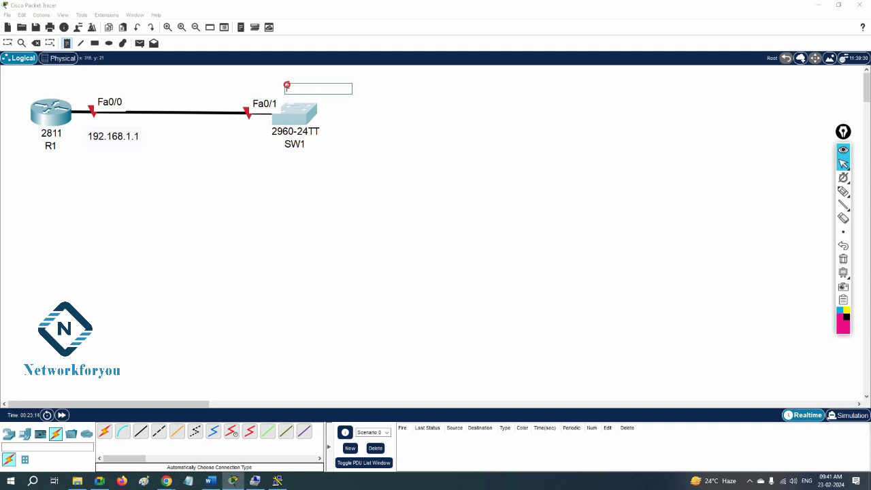
type("192.168.1.2")
left_click(433, 202)
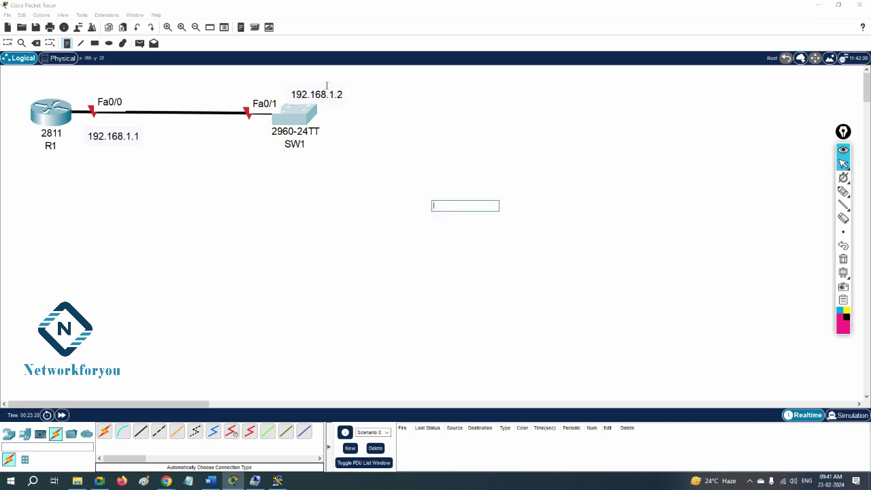
left_click(10, 42)
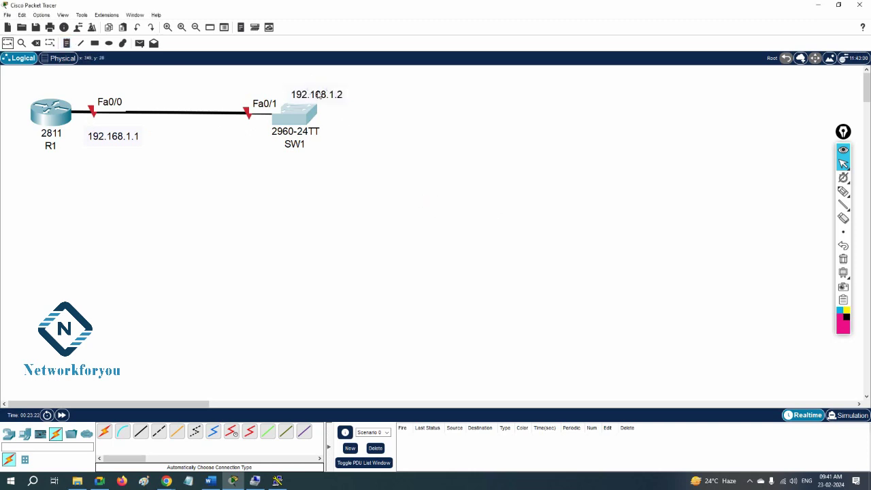
left_click_drag(318, 94, 296, 83)
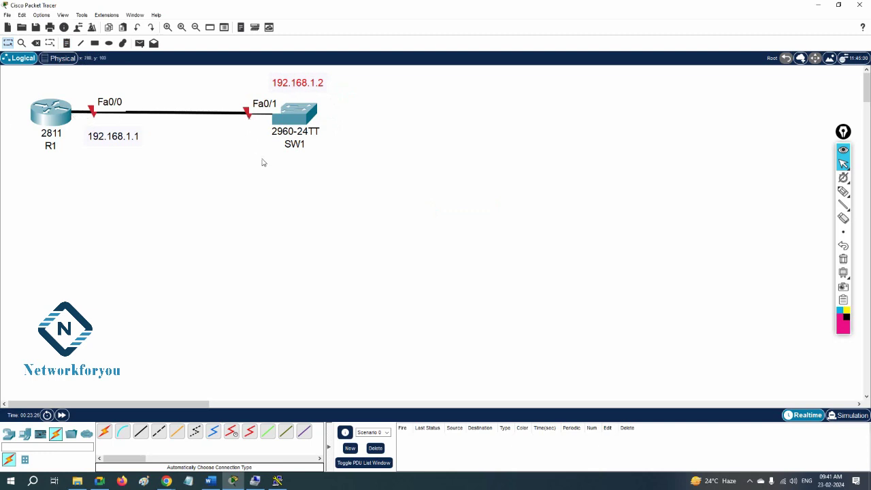
- Place a generic PC, PC0, below SW1
left_click(25, 434)
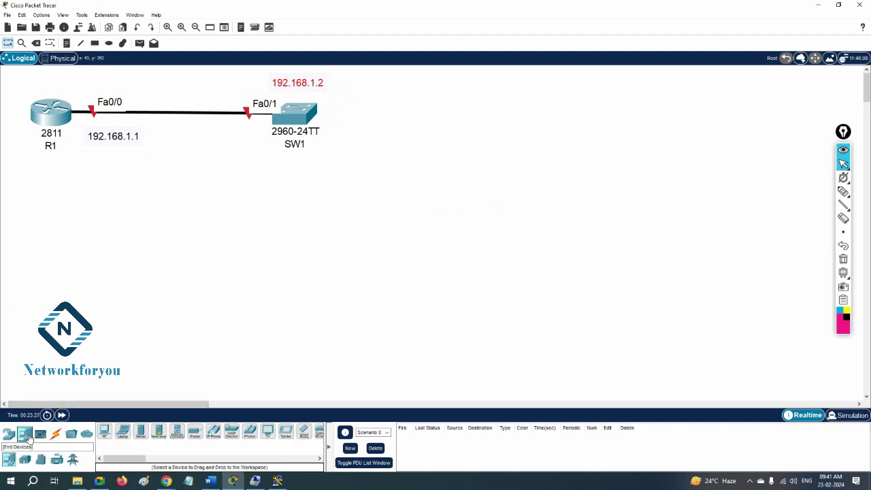
left_click(105, 432)
left_click(300, 246)
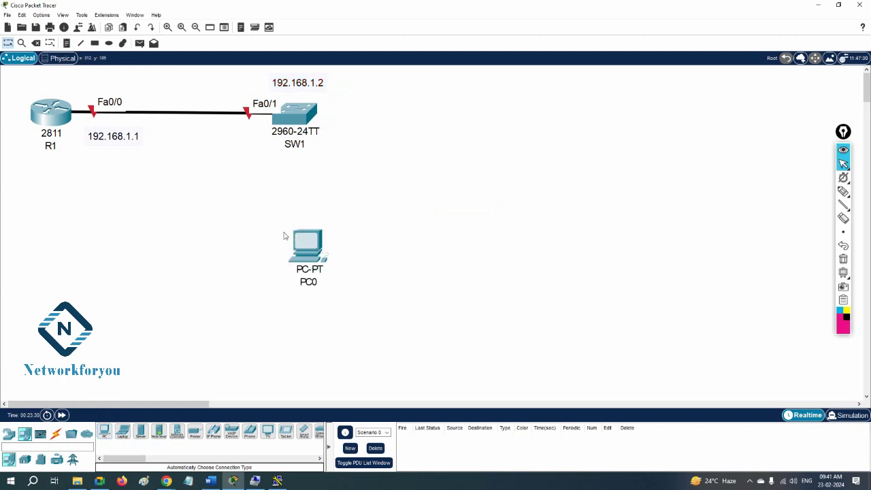
- Cable PC0's Fa0 to SW1's Fa0/2, shift PC0 slightly left, and begin a note beneath it
left_click(54, 436)
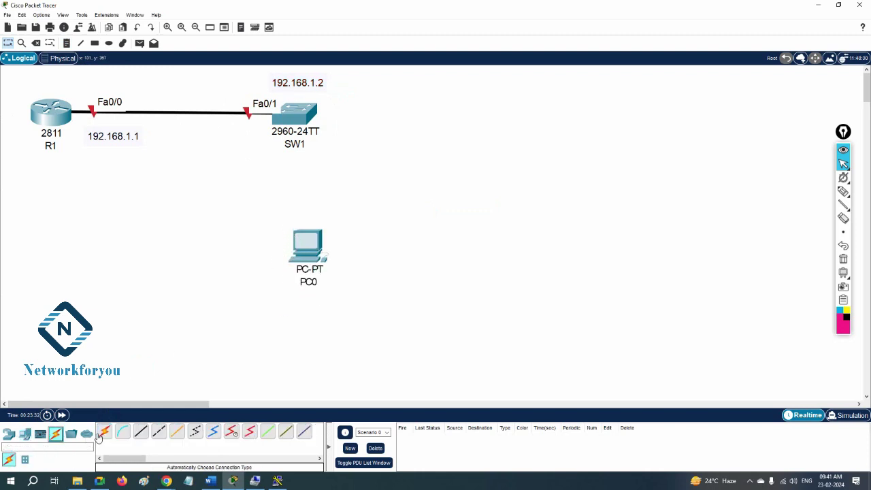
left_click(104, 432)
left_click(307, 254)
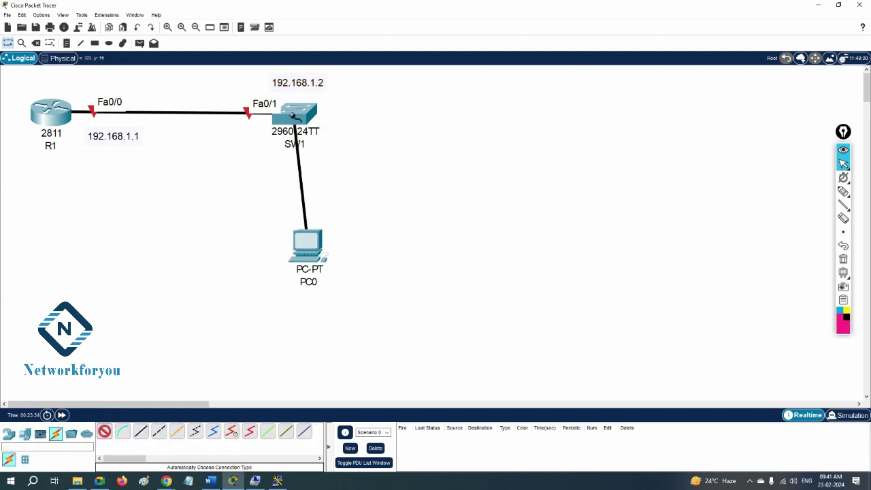
left_click(298, 121)
left_click_drag(308, 253, 294, 265)
left_click(66, 44)
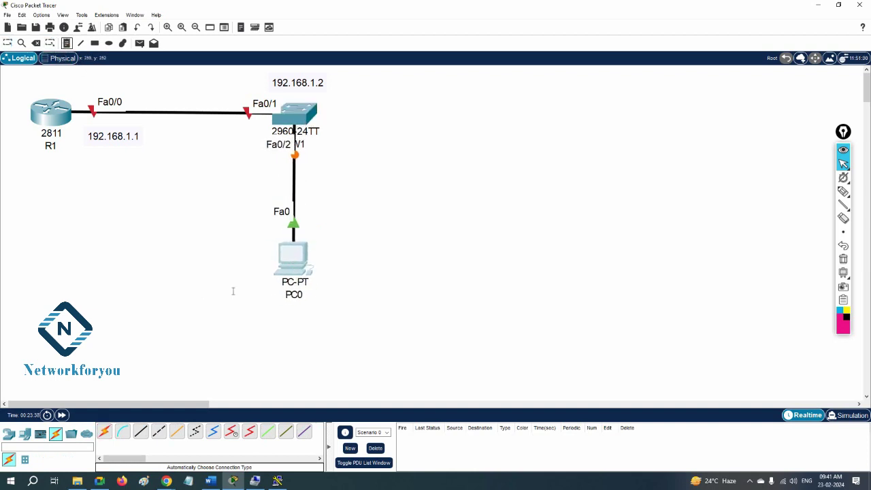
left_click(283, 307)
- Write a 192.168.2.1 note under PC0 and move it up toward PC0's label
type("192.168.2.1")
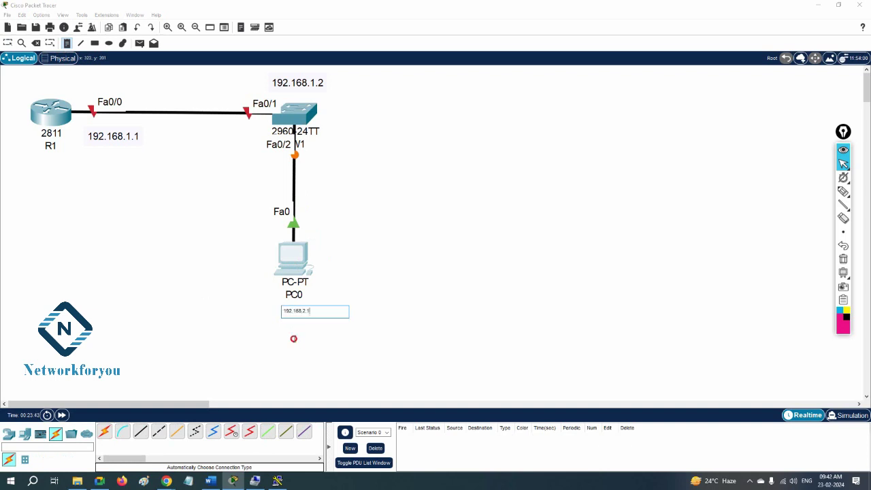
left_click(293, 339)
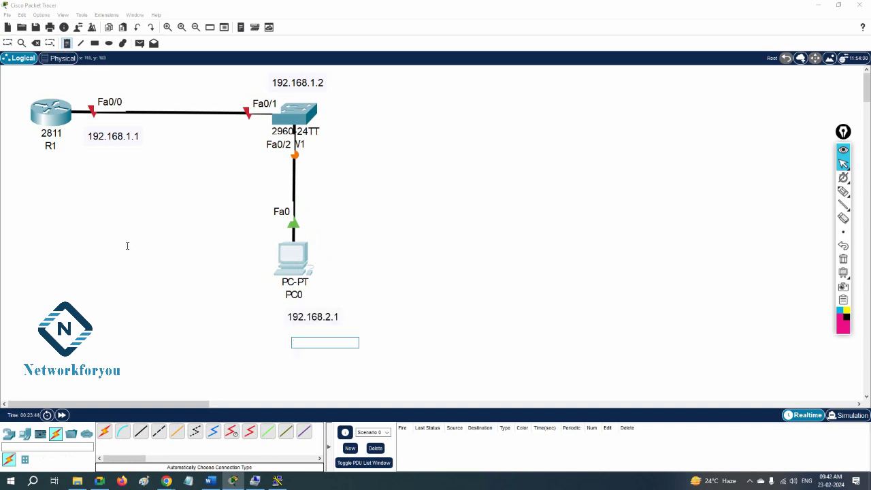
left_click(6, 45)
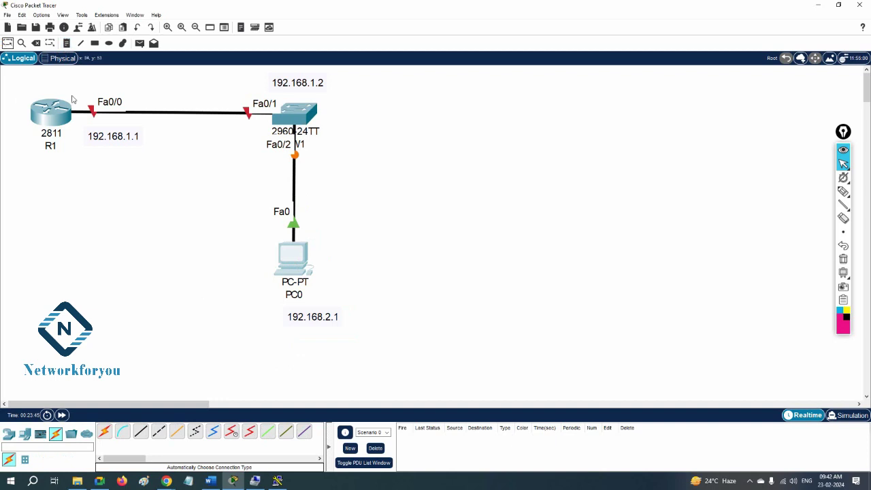
mouse_move(309, 318)
left_mouse_down()
mouse_move(298, 278)
mouse_move(103, 166)
mouse_move(204, 261)
mouse_move(232, 308)
mouse_move(292, 324)
mouse_move(275, 267)
mouse_move(84, 136)
mouse_move(103, 114)
mouse_move(121, 122)
mouse_move(92, 127)
mouse_move(100, 142)
mouse_move(106, 120)
mouse_move(269, 117)
mouse_move(287, 201)
mouse_move(332, 294)
mouse_move(194, 290)
mouse_move(299, 229)
mouse_move(299, 112)
mouse_move(93, 118)
mouse_move(147, 116)
mouse_move(259, 195)
mouse_move(9, 143)
mouse_move(3, 111)
mouse_move(4, 212)
mouse_move(27, 246)
mouse_move(10, 117)
mouse_move(24, 127)
mouse_move(92, 113)
mouse_move(243, 116)
mouse_move(294, 318)
left_mouse_up()
- Edit PC0's note to correct the address to 192.168.1.1
double_click(294, 319)
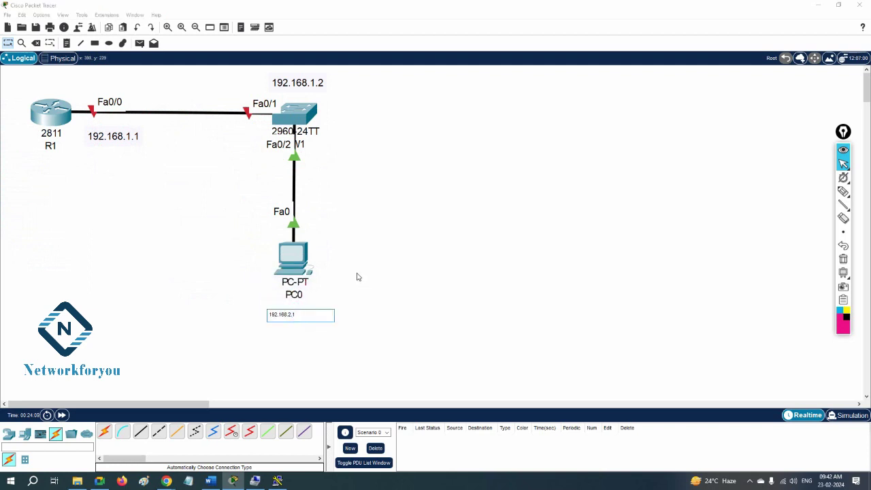
key("BackSpace")
key("BackSpace")
type("11")
left_click(403, 278)
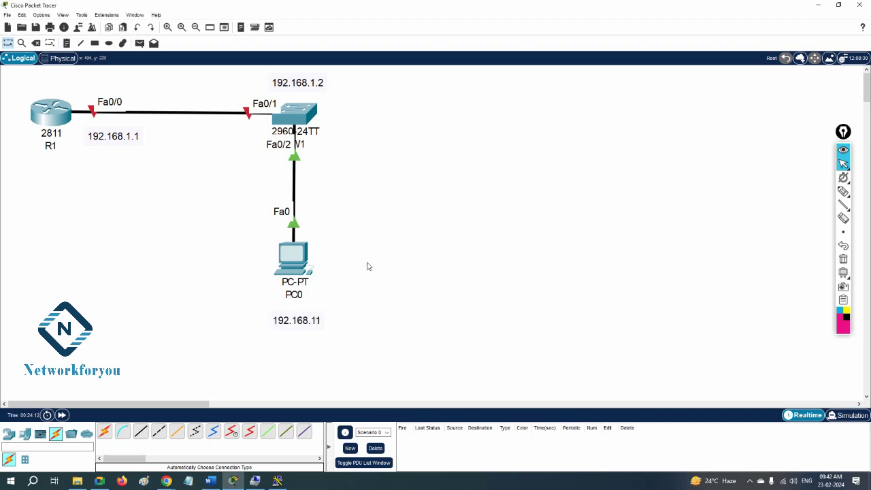
double_click(320, 322)
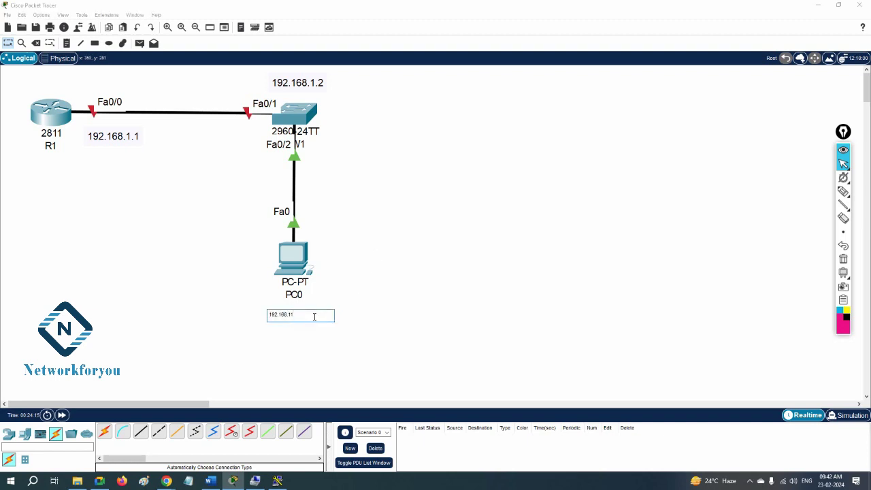
type("1.1")
key("Return")
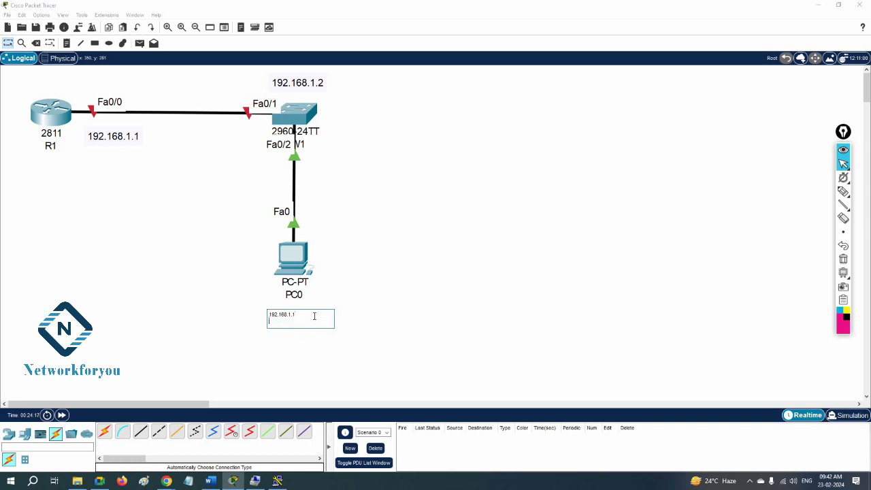
left_click(351, 326)
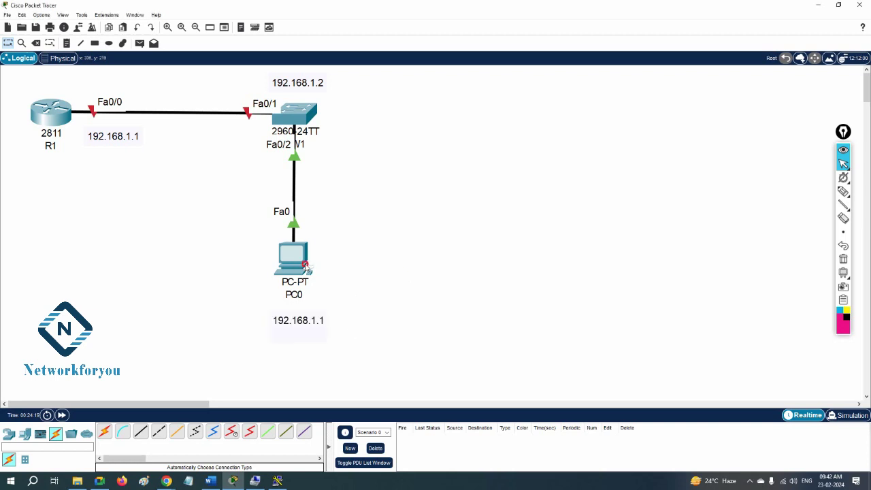
left_click(307, 265)
- Set PC0's IPv4 to 192.168.1.3, mask 255.255.255.0, gateway 192.168.1.1, then close its window
left_click(379, 123)
left_click(332, 167)
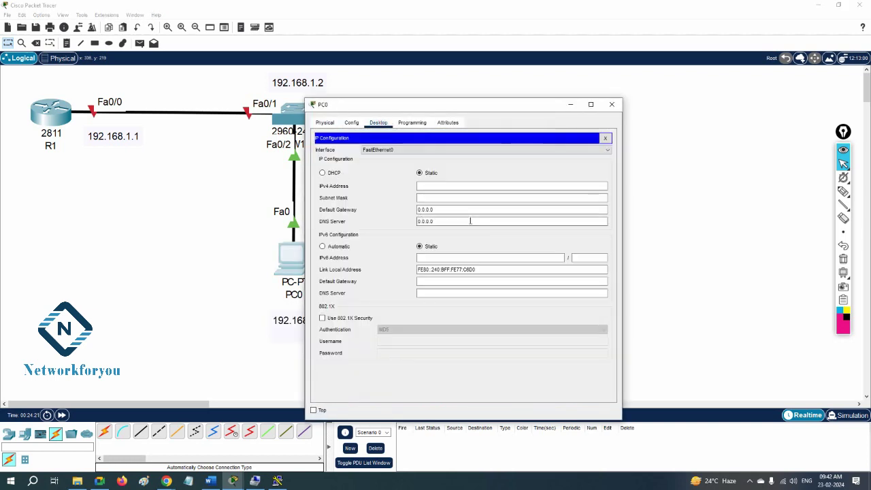
left_click(462, 185)
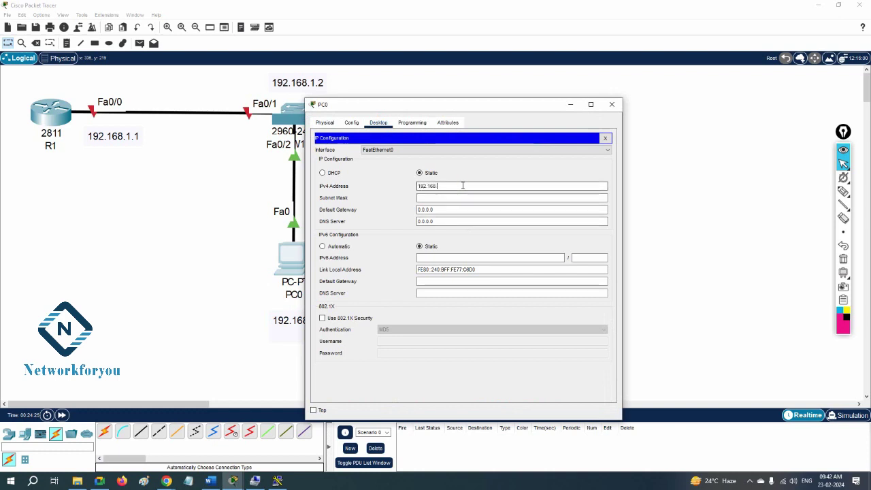
type("192.168.1.")
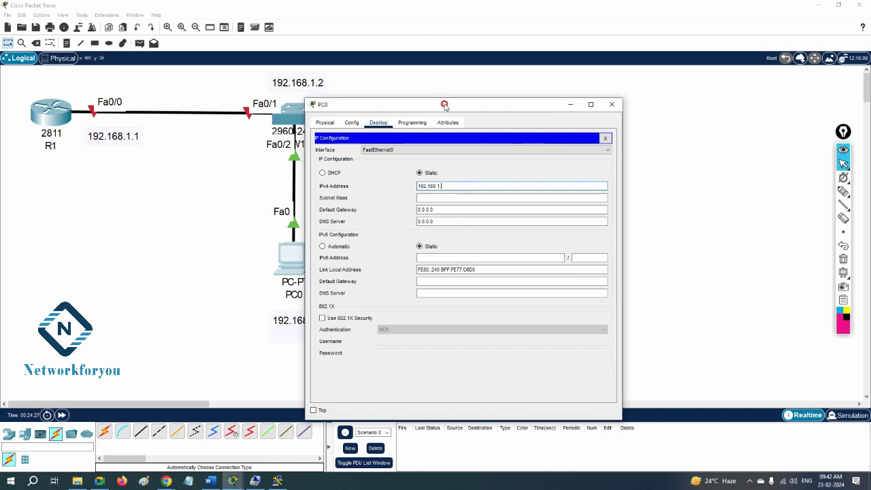
left_click_drag(445, 104, 514, 84)
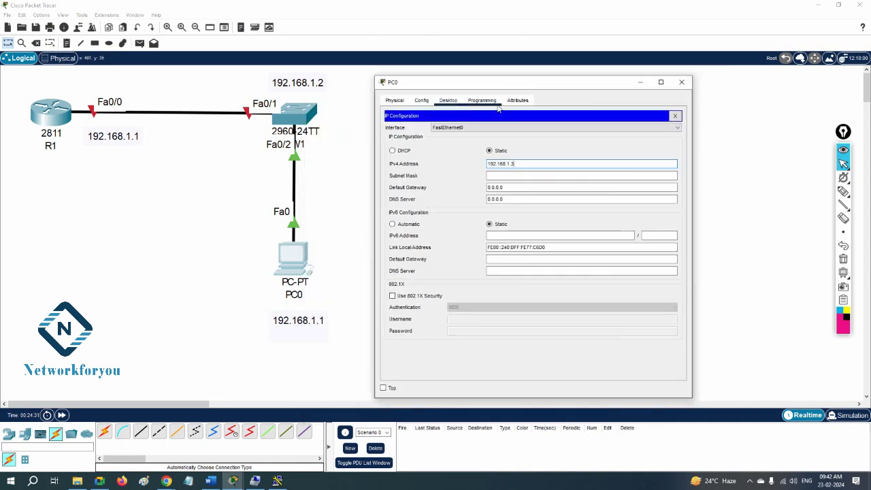
key("Tab")
key("Tab")
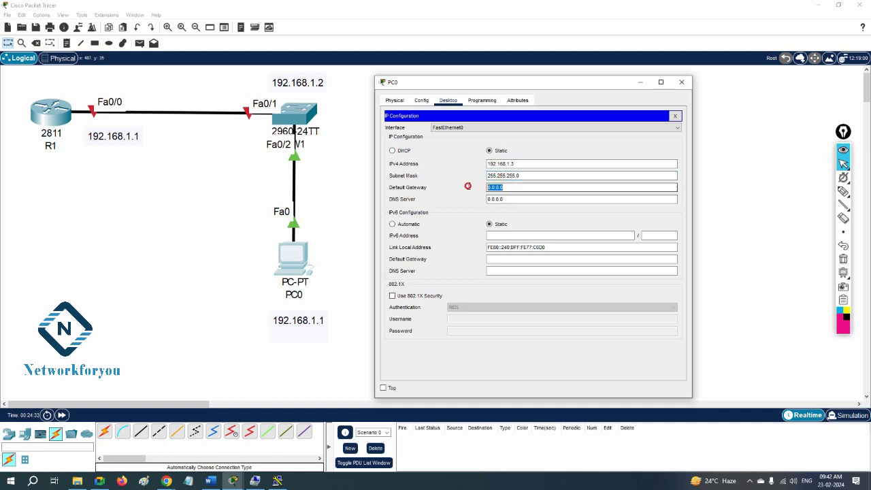
type("192.168.1.1")
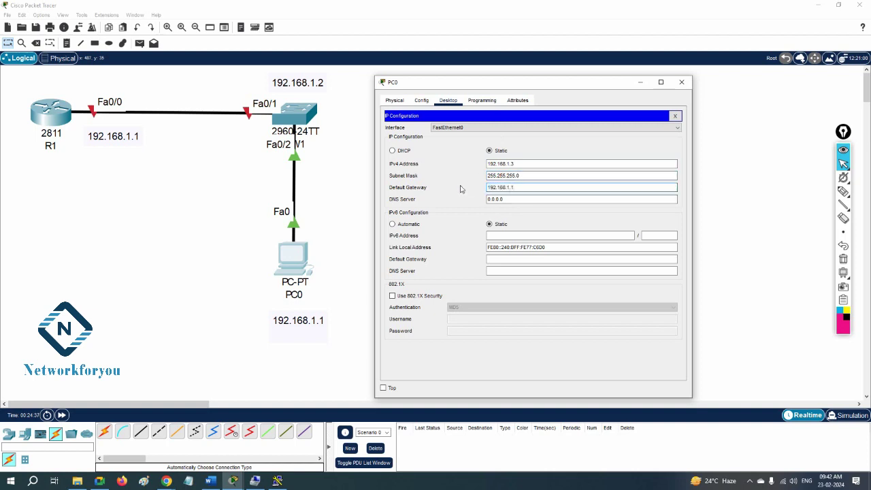
left_click(681, 81)
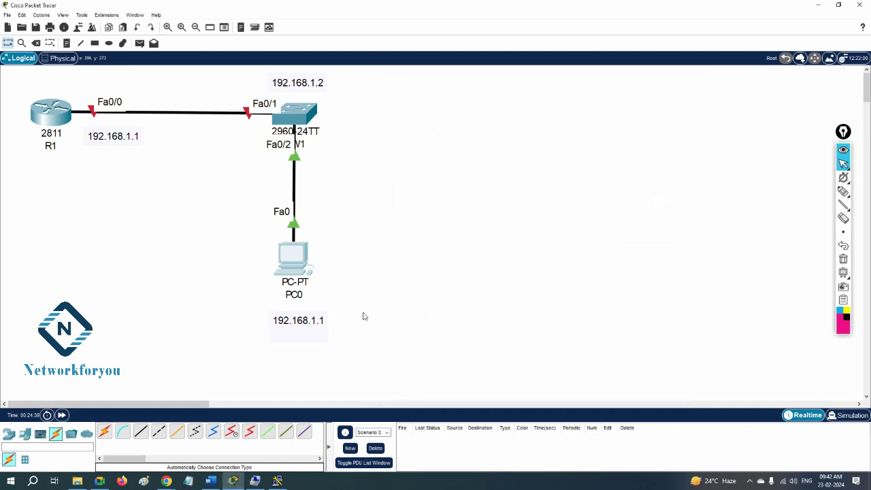
- Change PC0's note to 192.168.1.3, then review its address, mask and gateway in IP Configuration
double_click(321, 320)
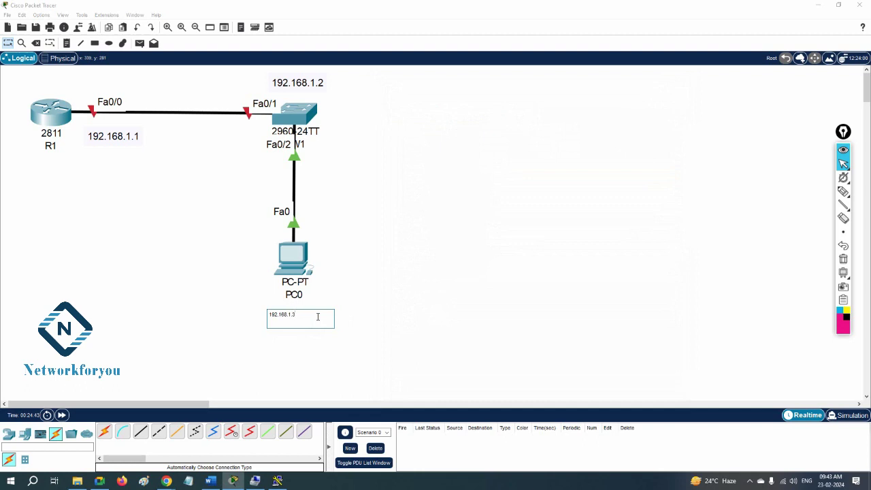
left_click(356, 307)
left_click(296, 261)
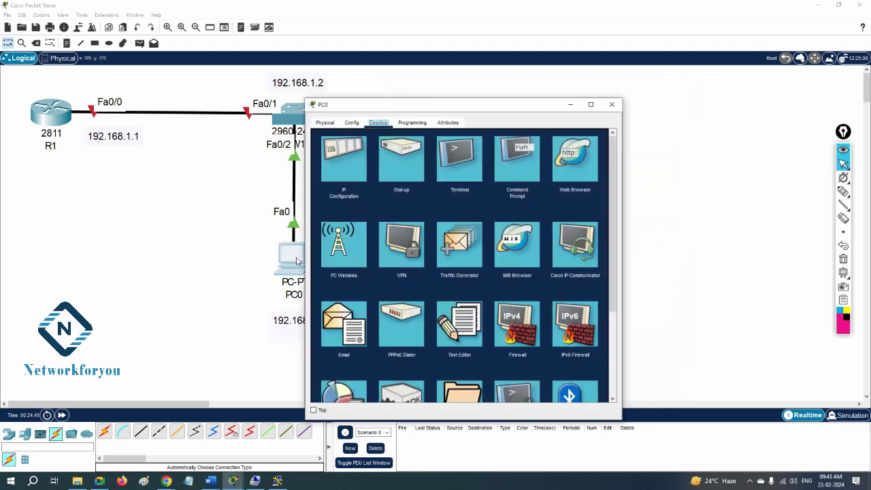
left_click(336, 164)
left_click_drag(446, 186, 409, 185)
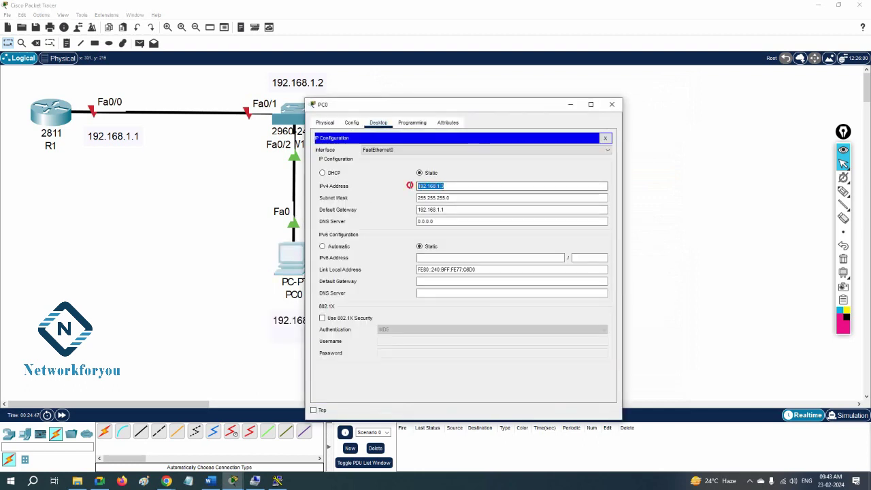
left_click_drag(463, 197, 391, 200)
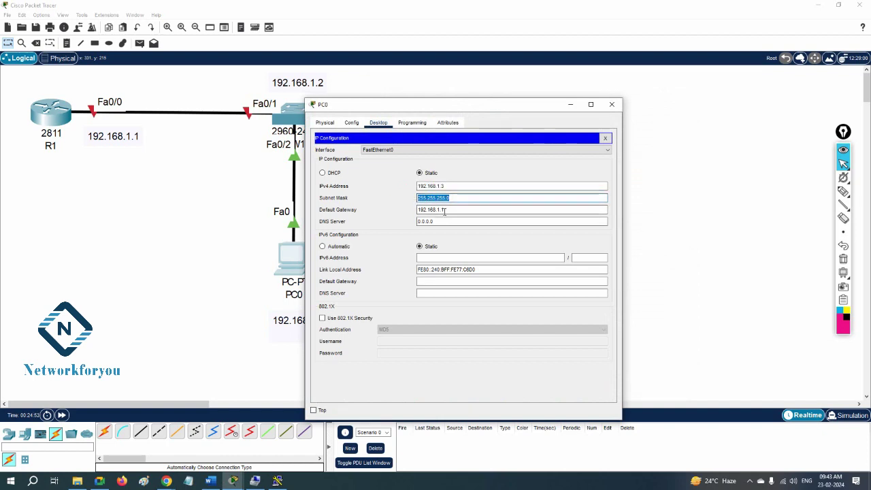
left_click_drag(451, 210, 395, 216)
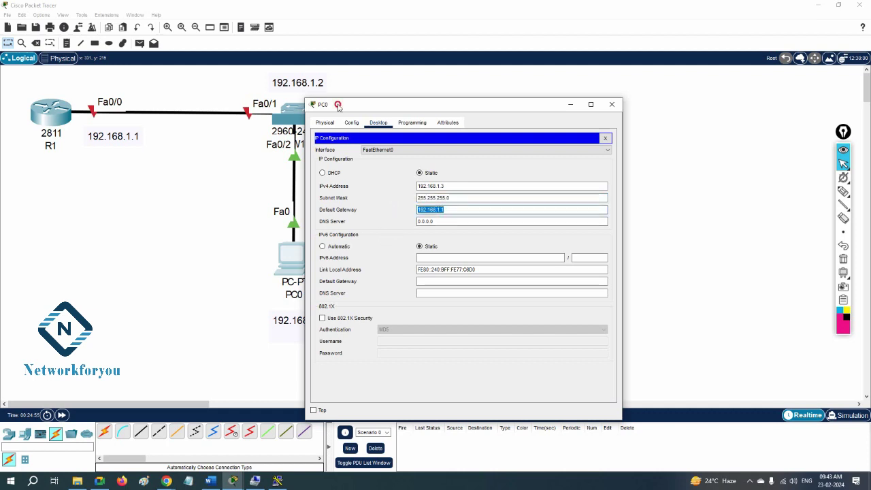
left_click_drag(335, 107, 463, 111)
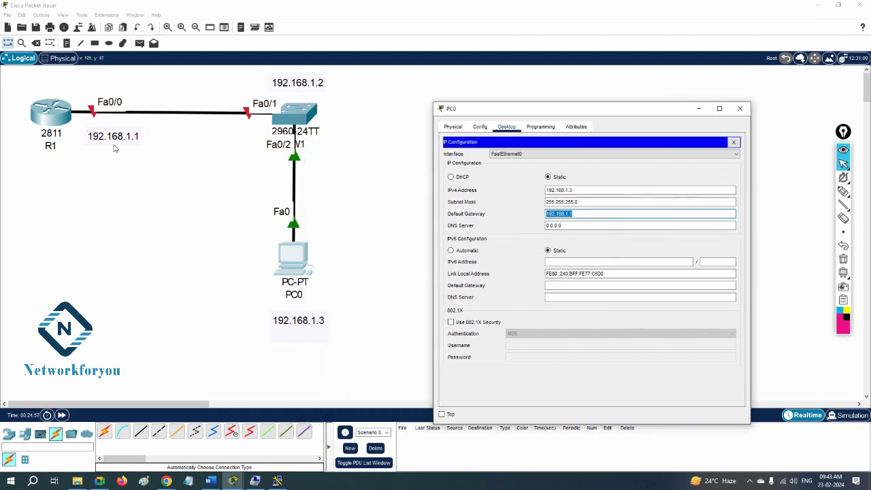
left_click(740, 109)
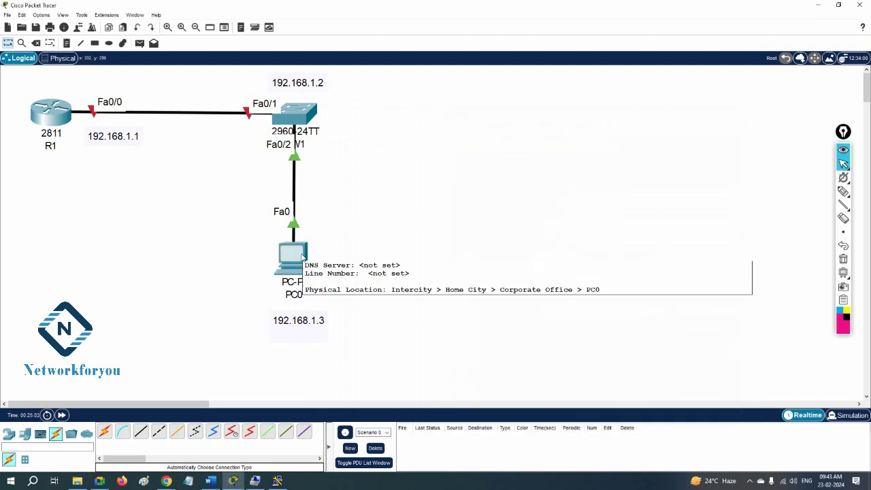
- Open R1's CLI tab, then widen its window and move it to the right
left_click(53, 114)
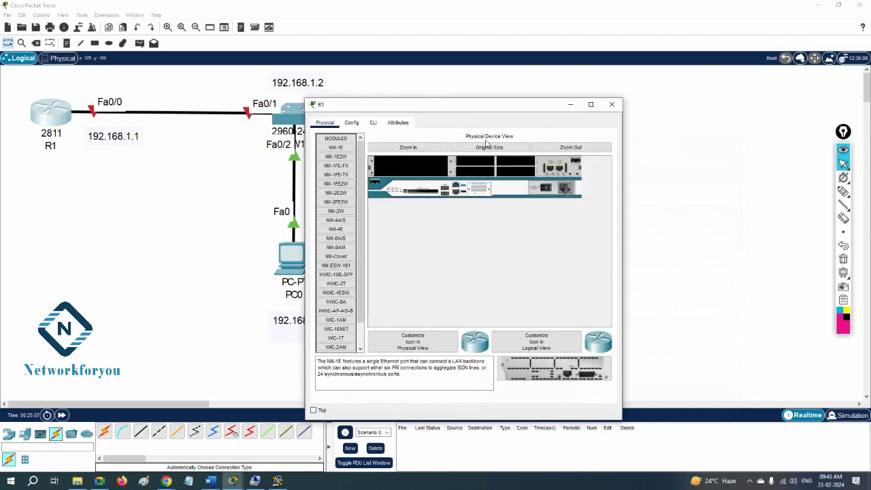
left_click(372, 122)
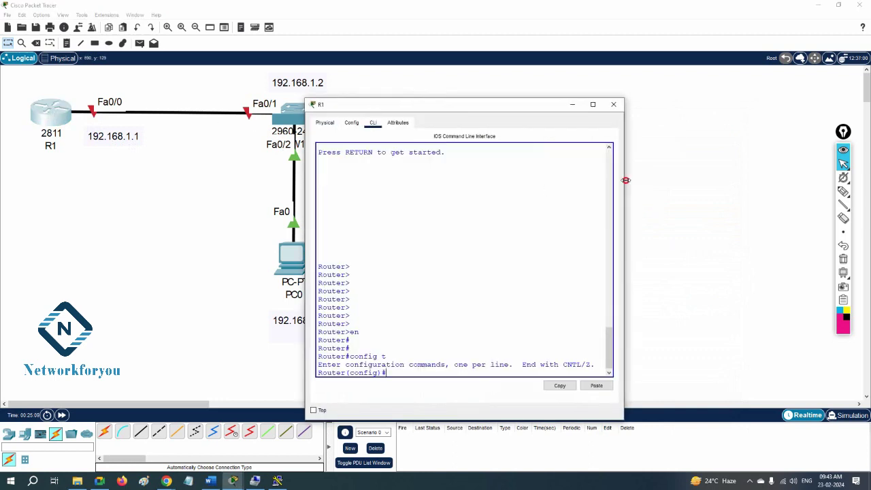
left_click_drag(622, 179, 804, 180)
left_click_drag(545, 103, 622, 80)
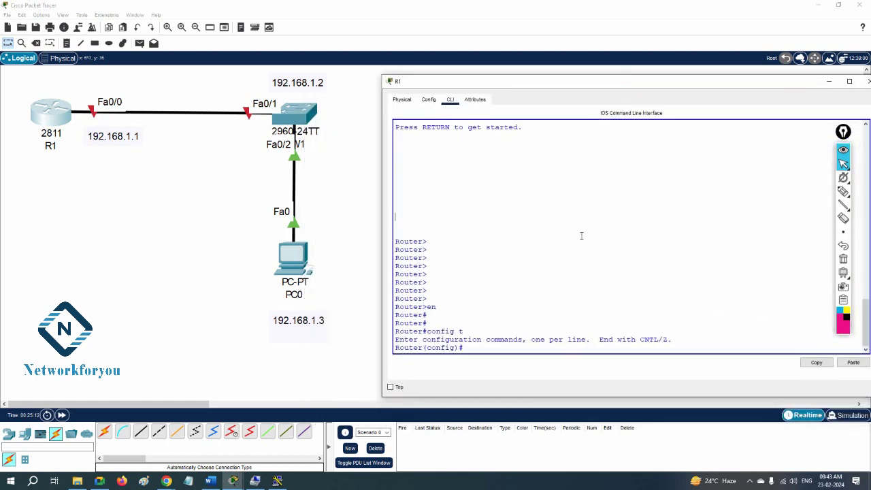
left_click(41, 481)
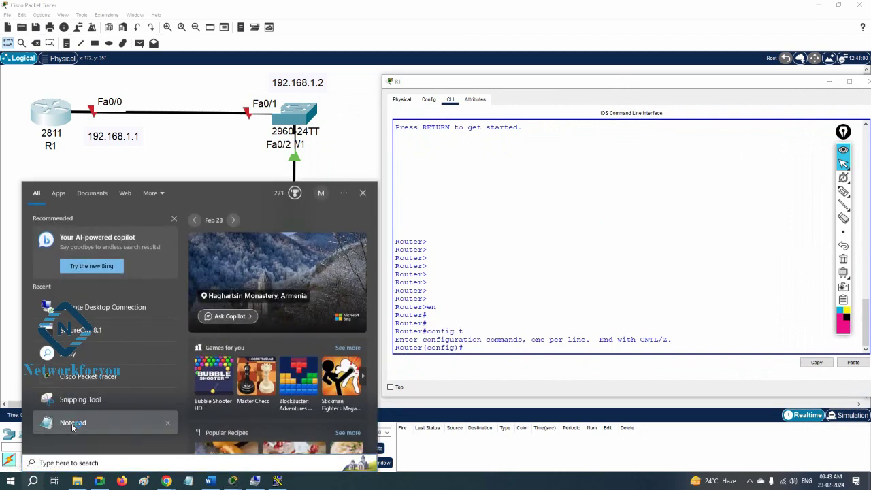
- Start a Notepad draft headed '!Basic Telnet Lab' with a Configuration section
left_click(72, 423)
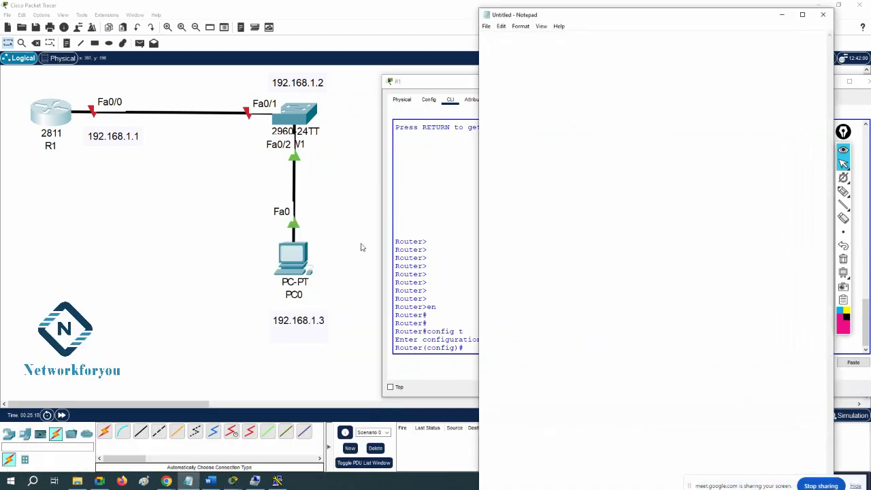
type("!Basic T")
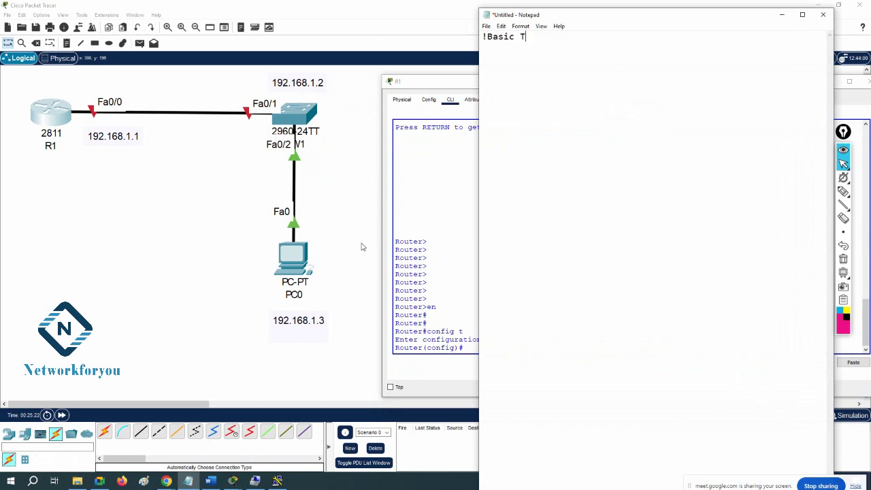
type("elenet Lab")
key("BackSpace")
key("BackSpace")
key("BackSpace")
key("BackSpace")
key("BackSpace")
type("Configuration:")
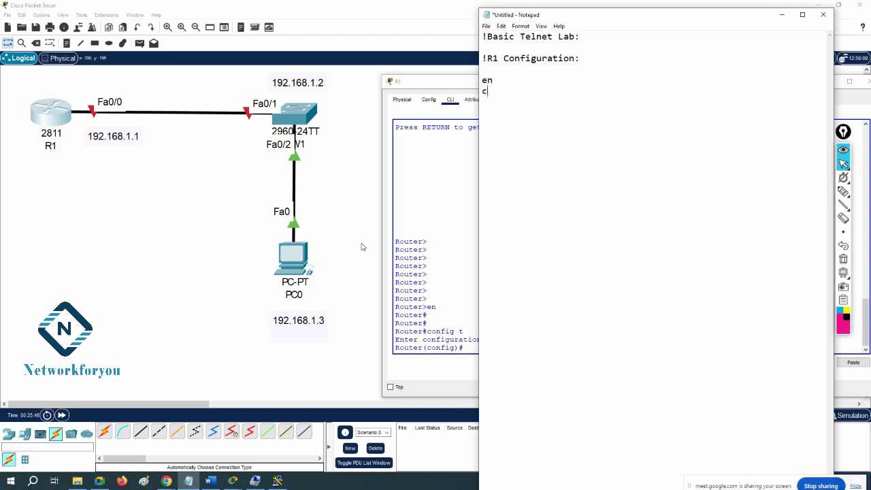
- List R1's commands: config t, hostname R1, int f0/0, ip add 192.168.1.1 255.255.255.0, no sh
type("onfig t")
key("Return")
type("hostname R1")
key("Return")
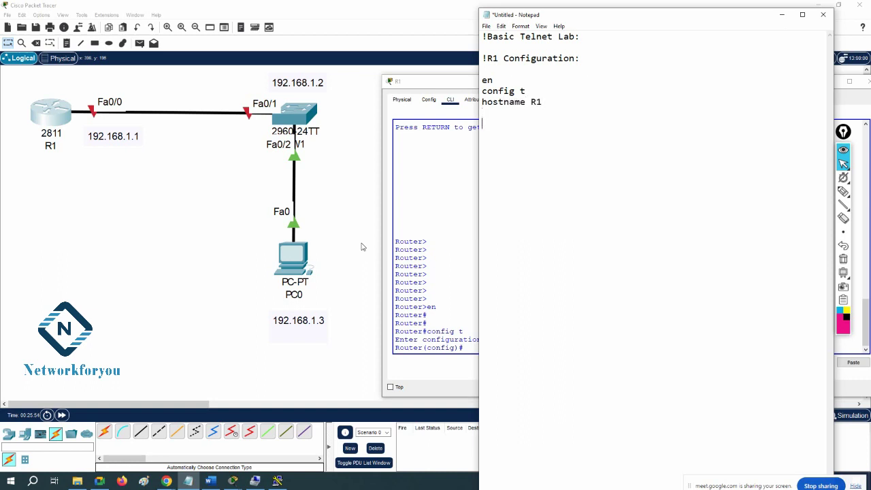
type("int f")
type("0/0")
type("ip add ")
type("192")
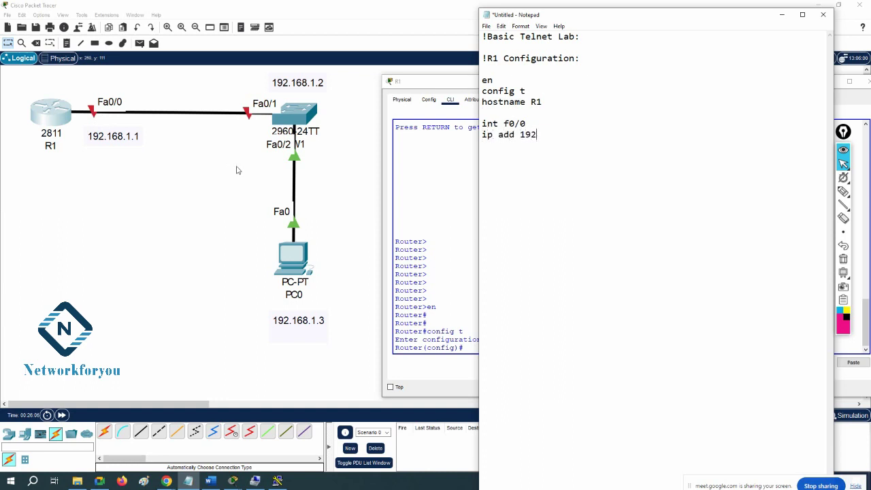
type(".168.1.1 255.255.255.0")
key("Return")
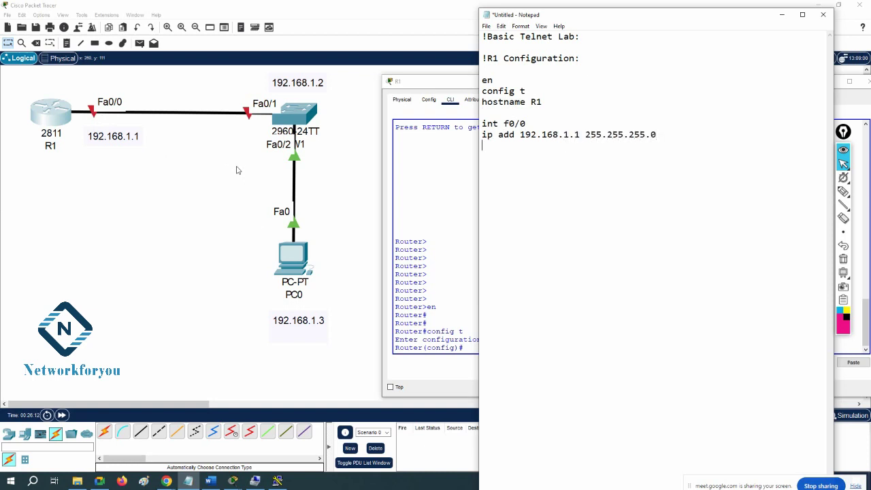
type("no sh")
key("Return")
key("Return")
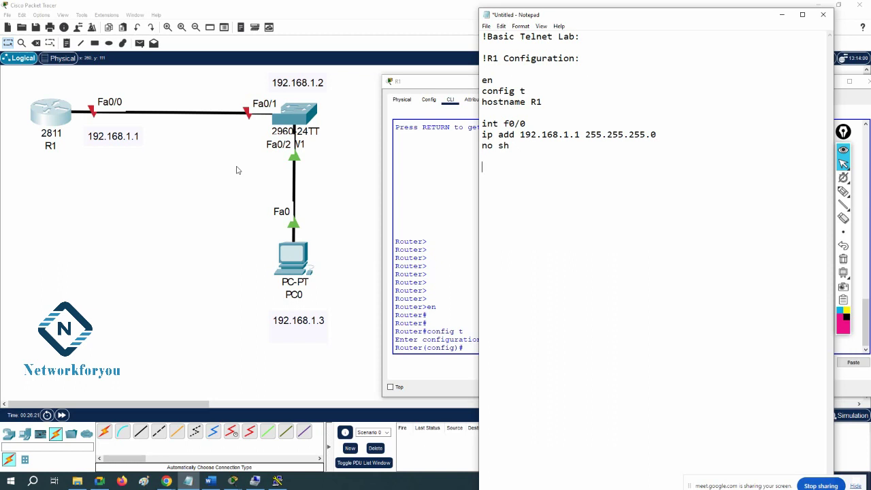
- Paste the R1 hostname and Fa0/0 192.168.1.1 255.255.255.0 commands from the notes into R1's CLI
left_click_drag(530, 155, 481, 60)
key("ctrl+c")
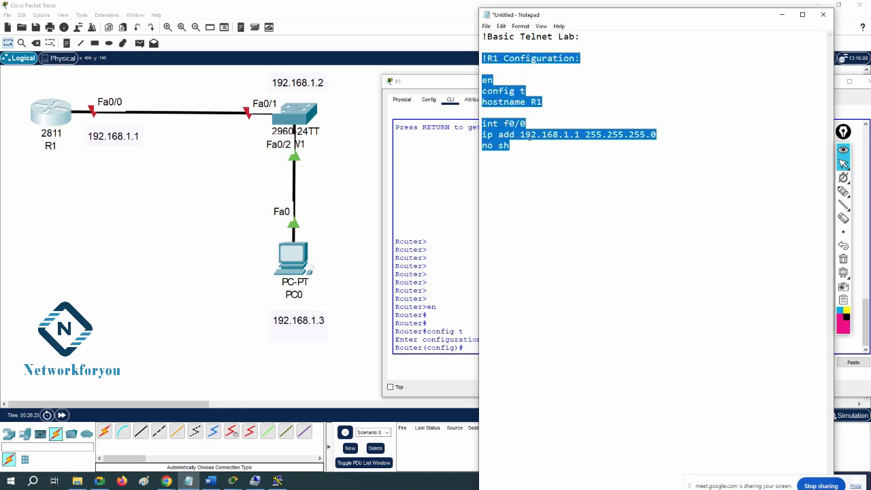
left_click(50, 128)
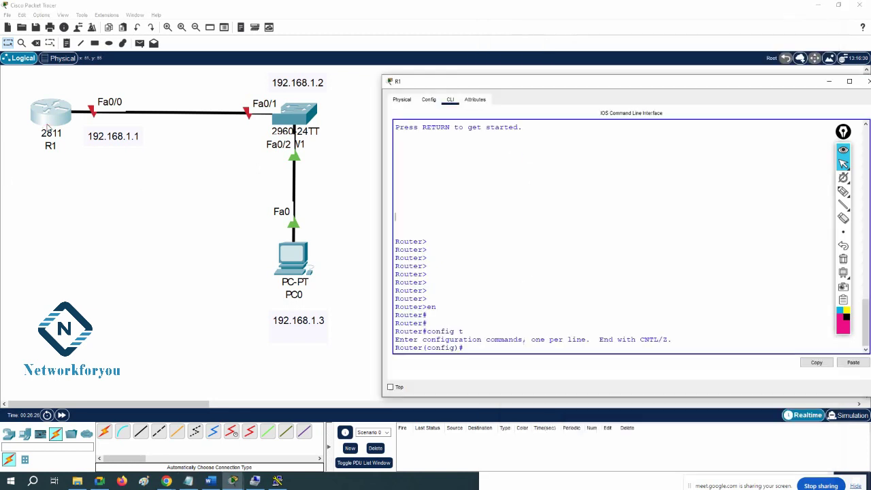
key("Return")
key("Return")
right_click(669, 260)
left_click(694, 278)
key("Return")
key("Return")
key("Return")
key("Return")
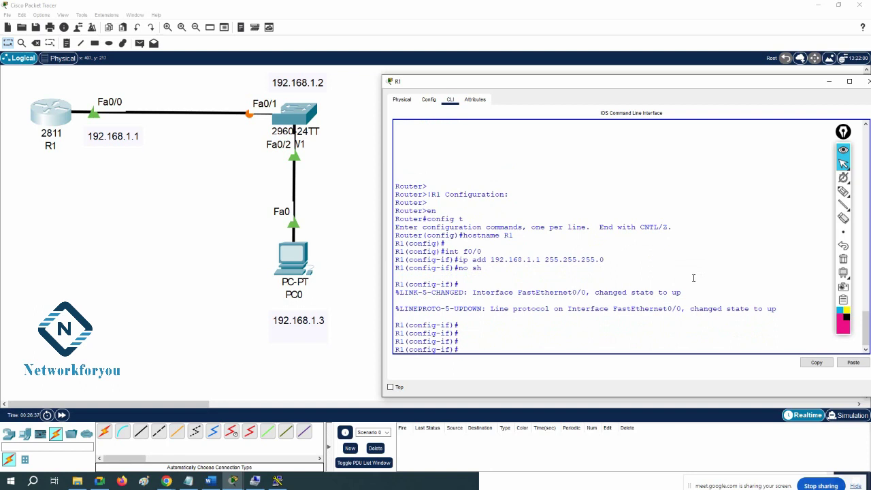
key("Return")
key("Return")
key("Return")
key("Return")
key("Return")
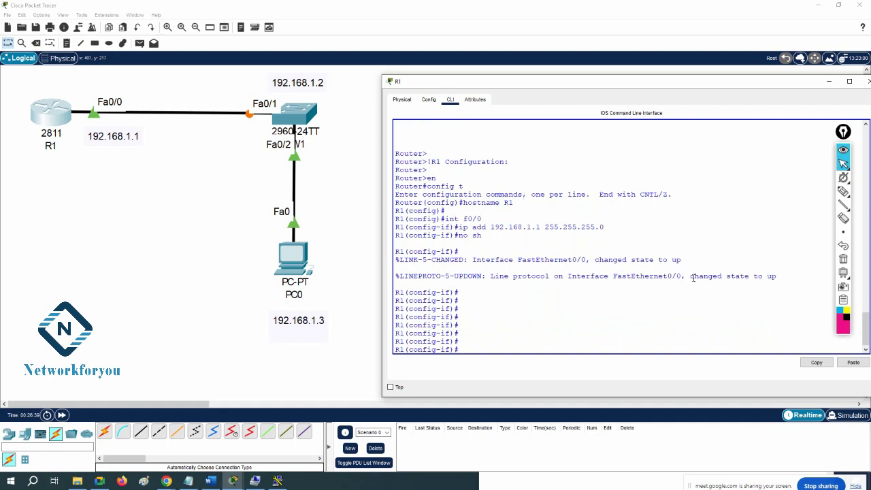
key("Return")
key("Return")
key("Return")
key("Return")
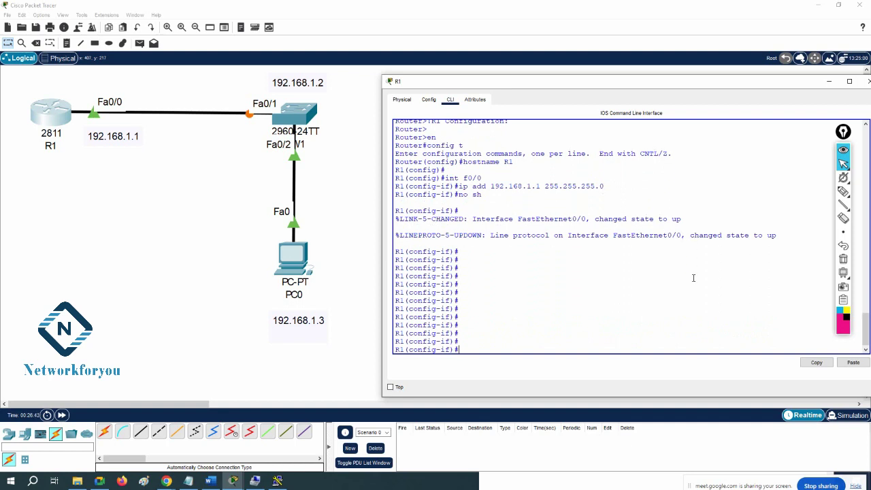
- Exit to privileged mode and run sh ip int br on R1
type("exit")
key("Return")
key("Return")
key("Return")
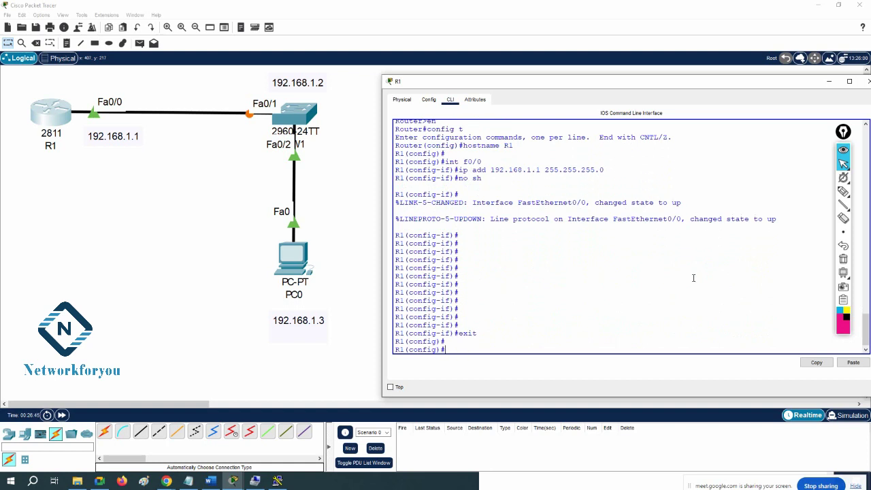
type("exit")
key("Return")
type("s")
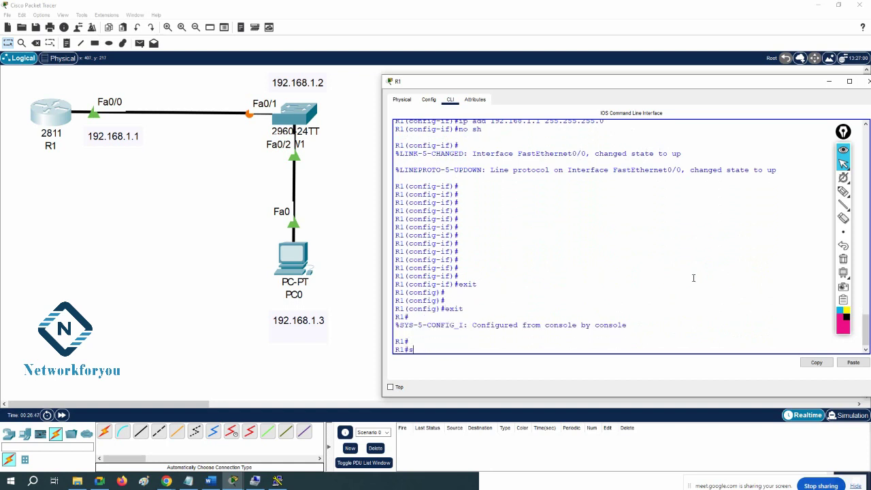
type("h ip int br")
key("Return")
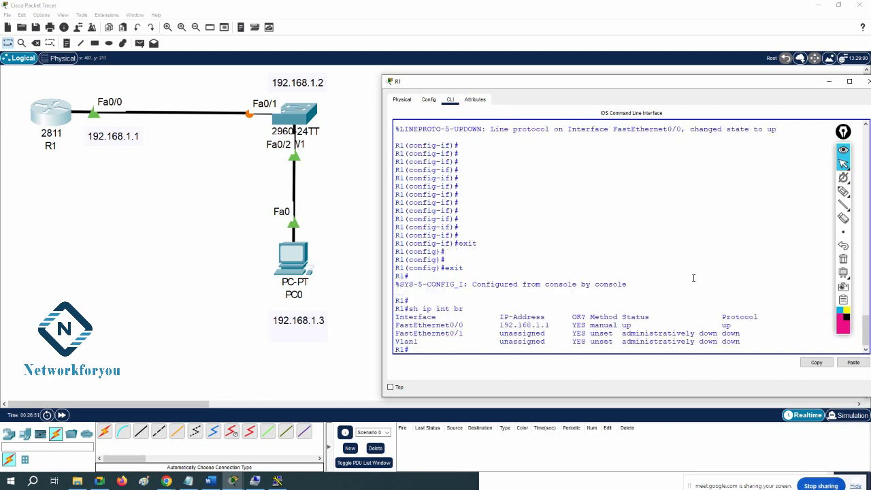
- Highlight the sh ip int br command, 192.168.1.1 and FastEthernet0/0's up status, then open PC0
left_click_drag(410, 301, 441, 309)
left_click(458, 308)
left_click_drag(409, 309, 463, 309)
left_click_drag(550, 326, 500, 327)
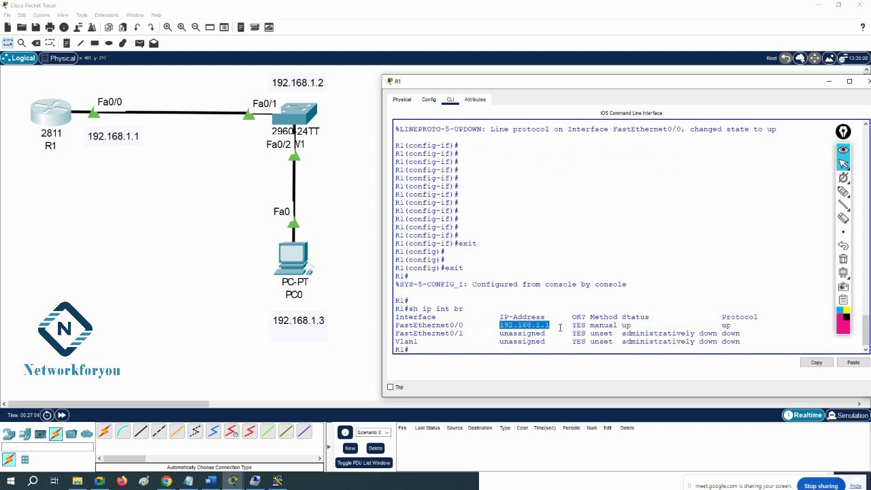
left_click(621, 325)
left_click_drag(623, 325, 632, 325)
left_click(726, 326)
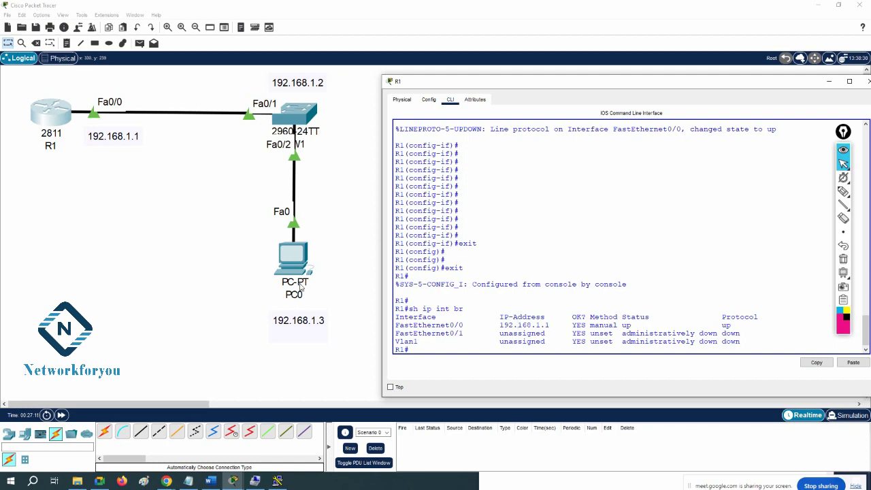
left_click(294, 263)
- From PC0's Command Prompt, ping 192.168.1.1 successfully
left_click(519, 185)
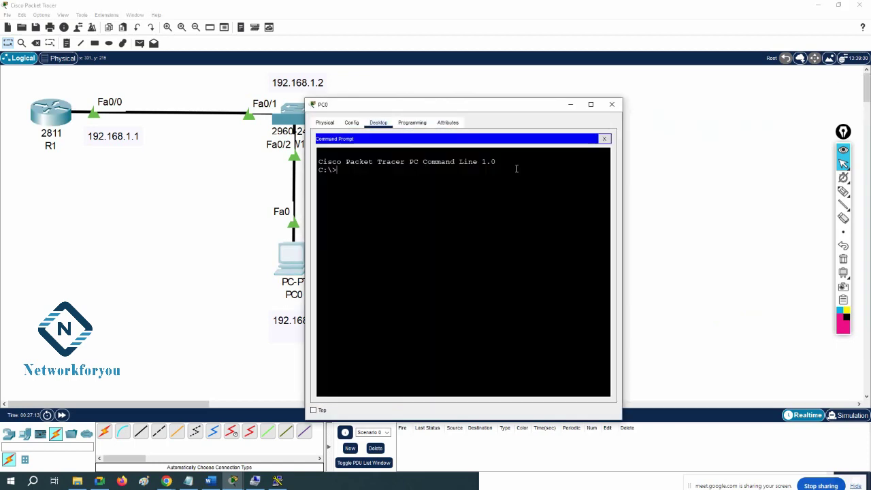
left_click_drag(507, 111, 664, 114)
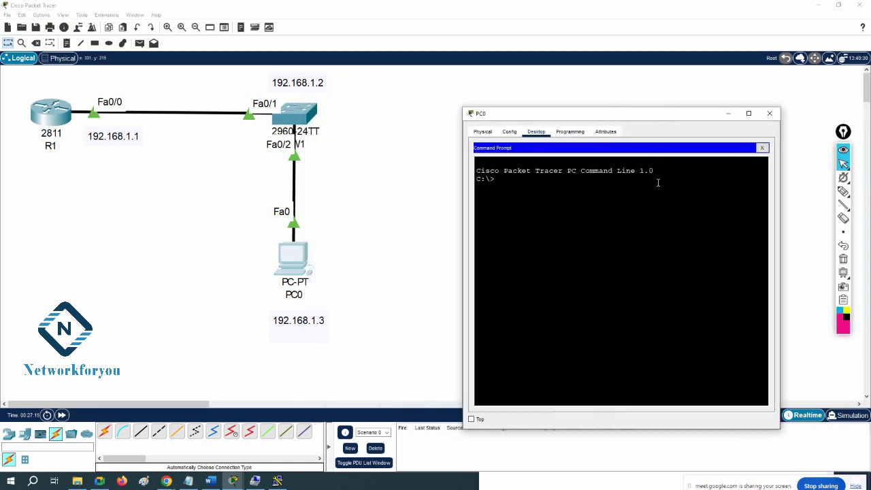
type("ping 192.168.1.1")
key("Return")
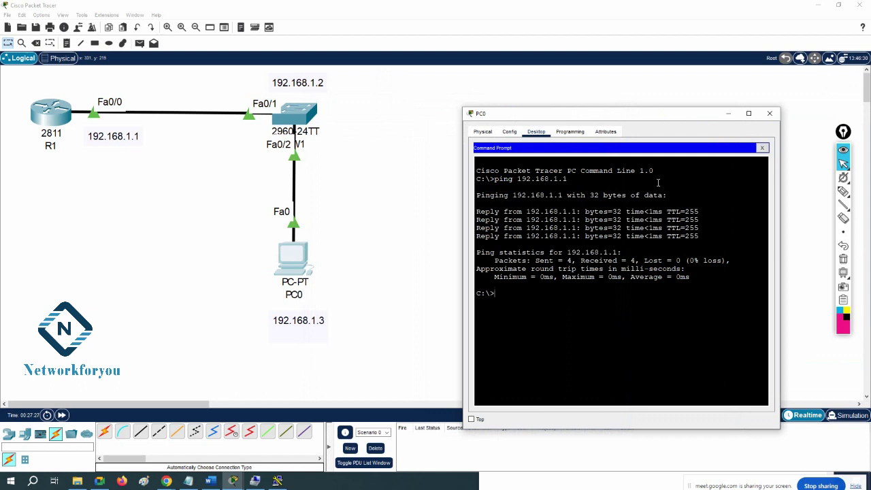
- Telnet to 192.168.1.1, see the connection closed by R1, and return to the notes
type("elnet 192.168.1.1")
key("Return")
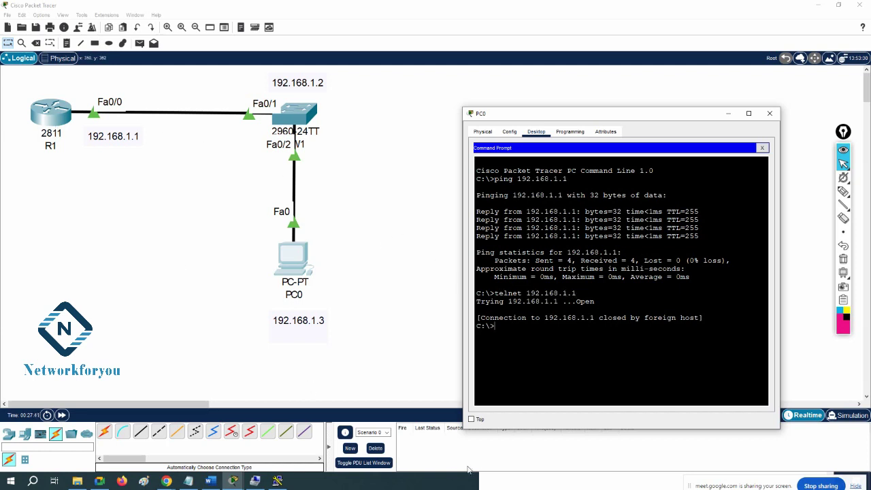
left_click(514, 478)
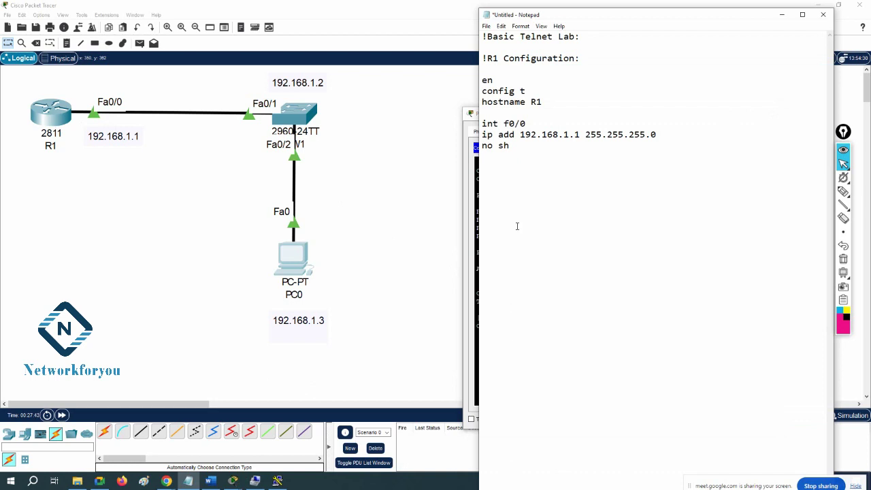
left_click(66, 123)
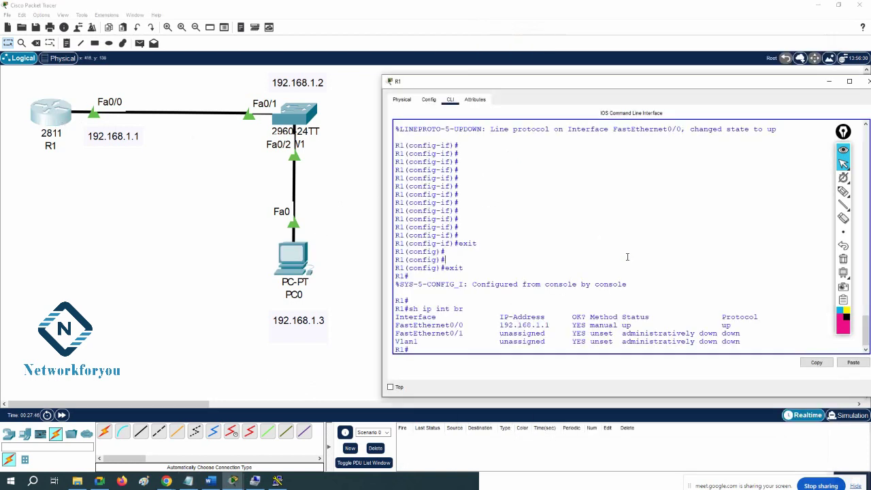
key("Return")
key("Return")
type("config t")
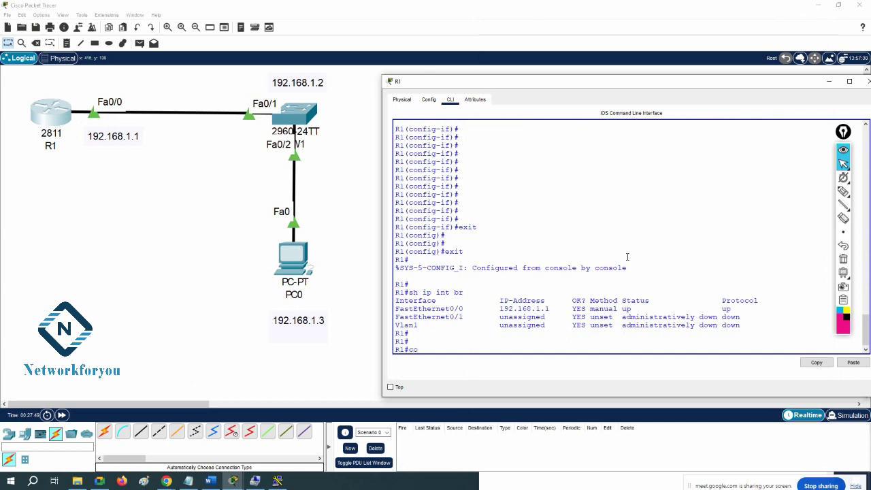
key("Return")
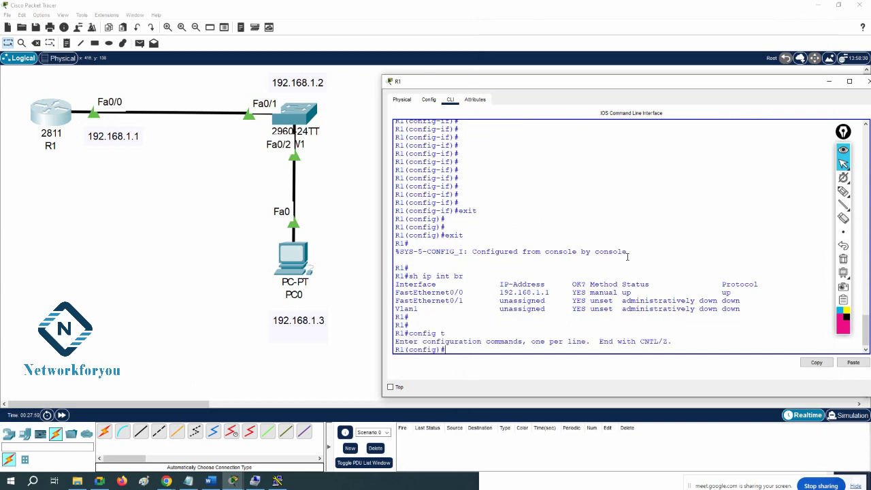
type("enable")
key("Tab")
type("pa")
key("Tab")
type("abc")
key("Return")
type("line vt")
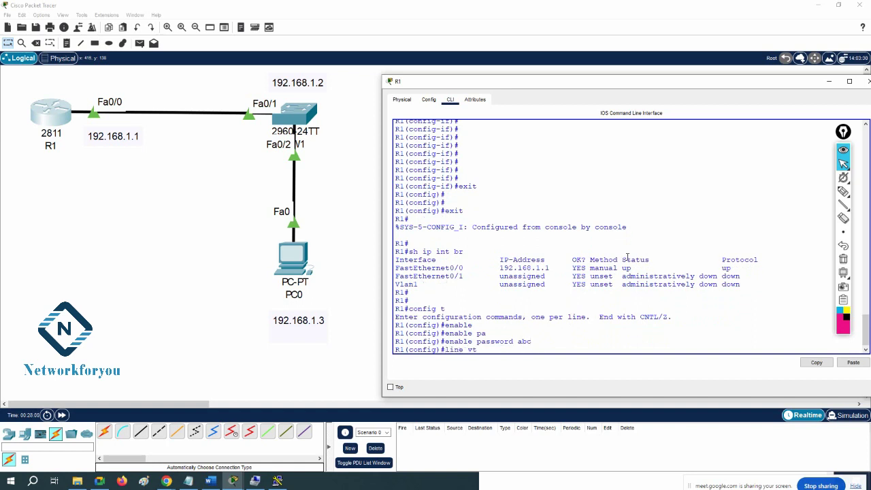
type("y 0 4")
key("Return")
type("login")
key("BackSpace")
key("BackSpace")
key("BackSpace")
key("BackSpace")
key("BackSpace")
type("pass")
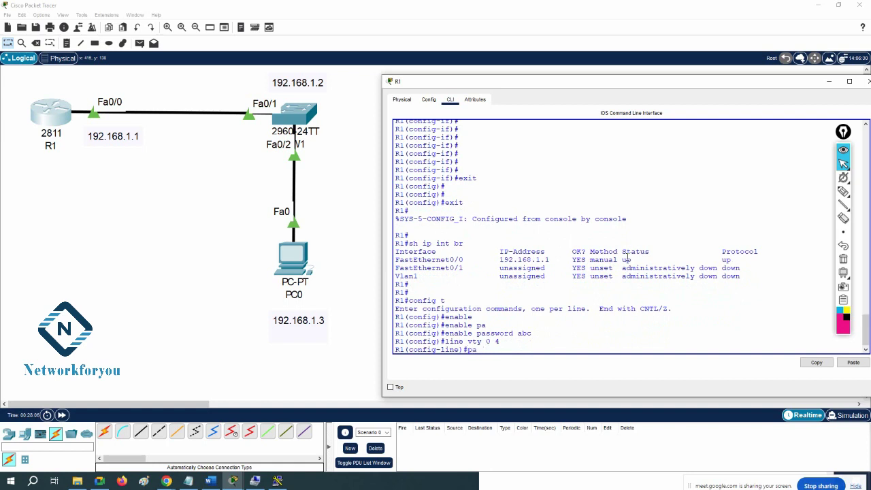
key("Tab")
type("adm")
key("BackSpace")
key("BackSpace")
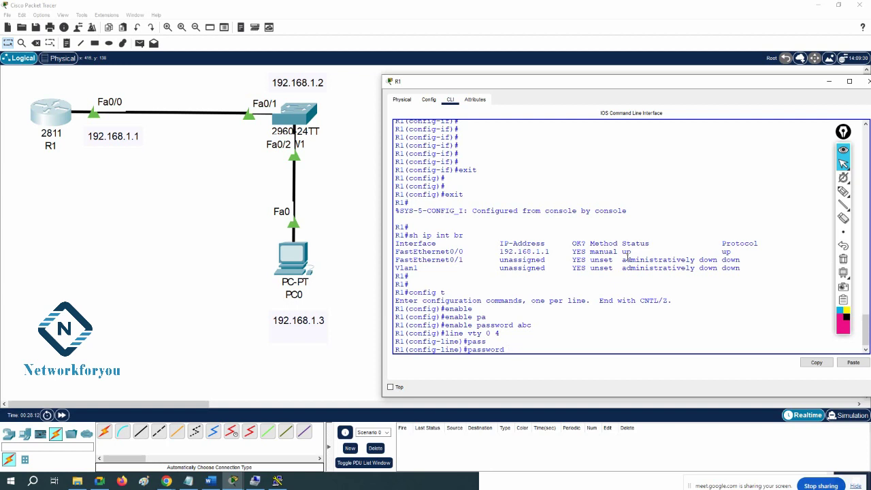
type("abc")
key("Return")
type("login")
key("Return")
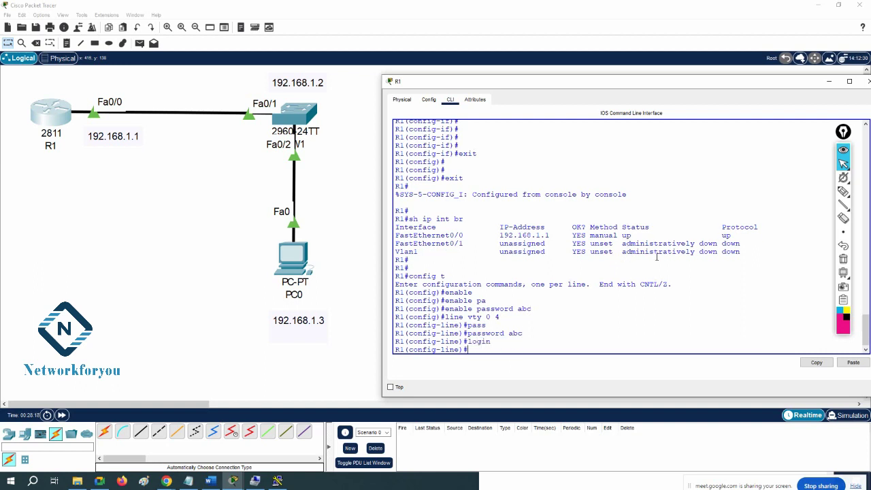
- Copy the password and VTY lines from R1's CLI into the notes, replacing the duplicated block
left_click_drag(501, 343, 386, 311)
key("alt+Tab")
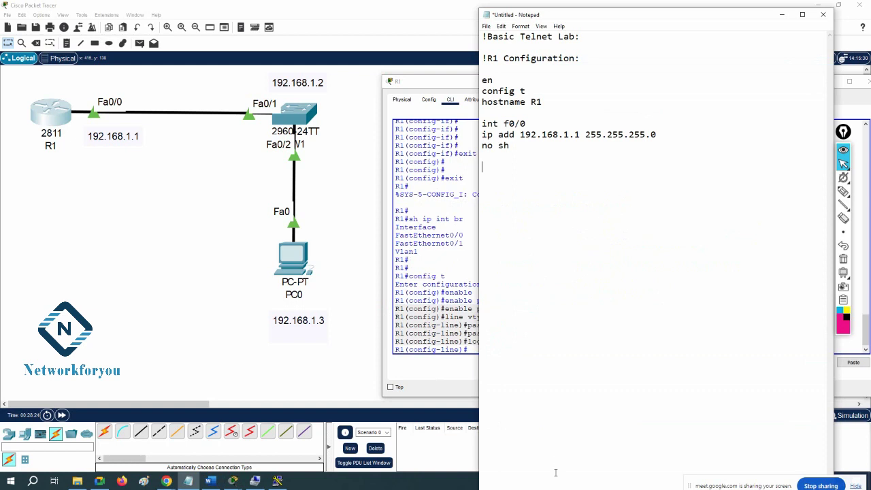
key("ctrl+v")
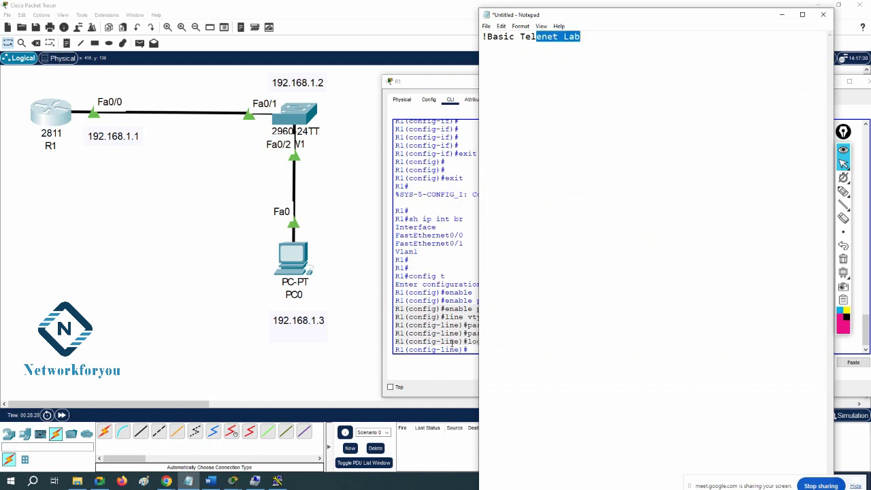
left_click(454, 344)
left_click_drag(502, 344, 367, 312)
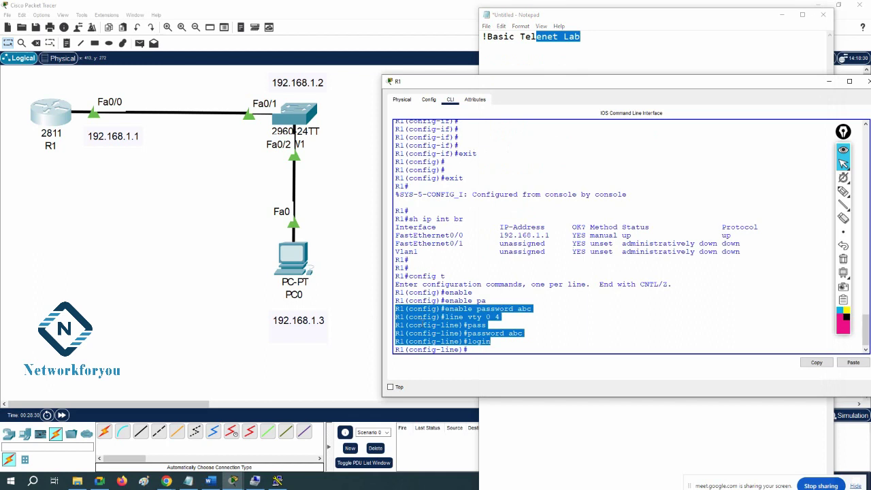
right_click(425, 324)
left_click(457, 333)
left_click(520, 294)
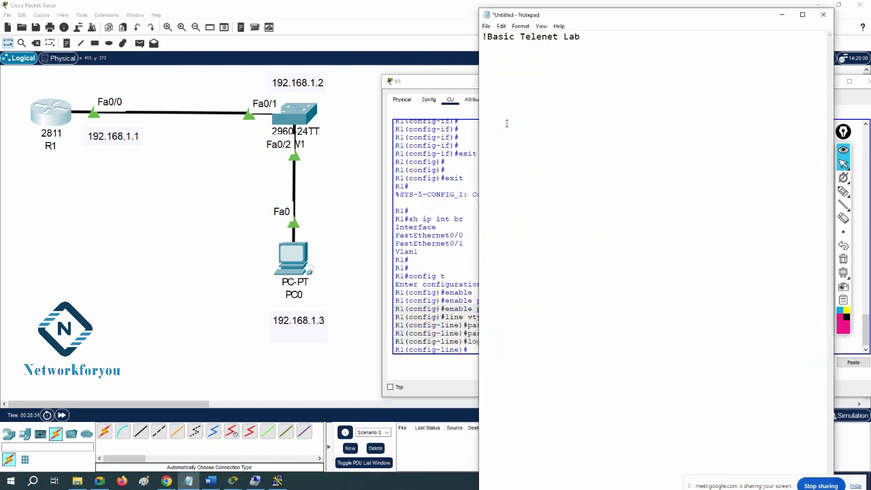
key("ctrl+z")
left_click(516, 286)
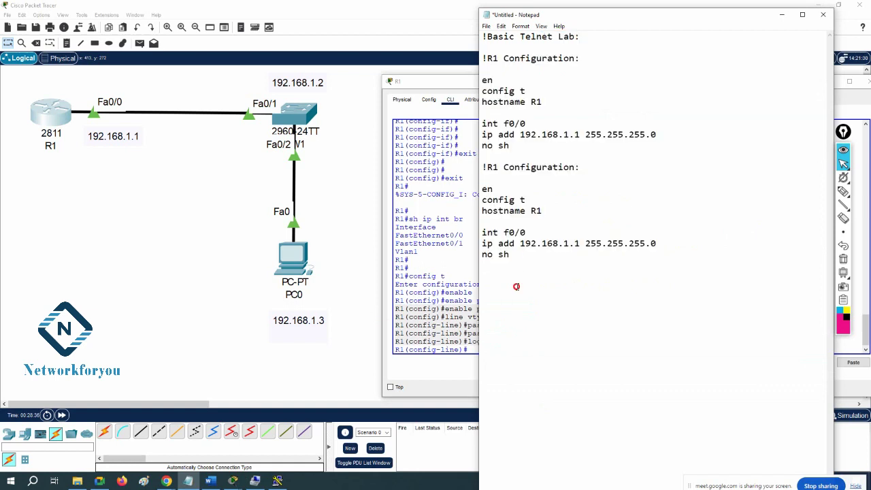
left_click_drag(515, 259, 482, 165)
key("Delete")
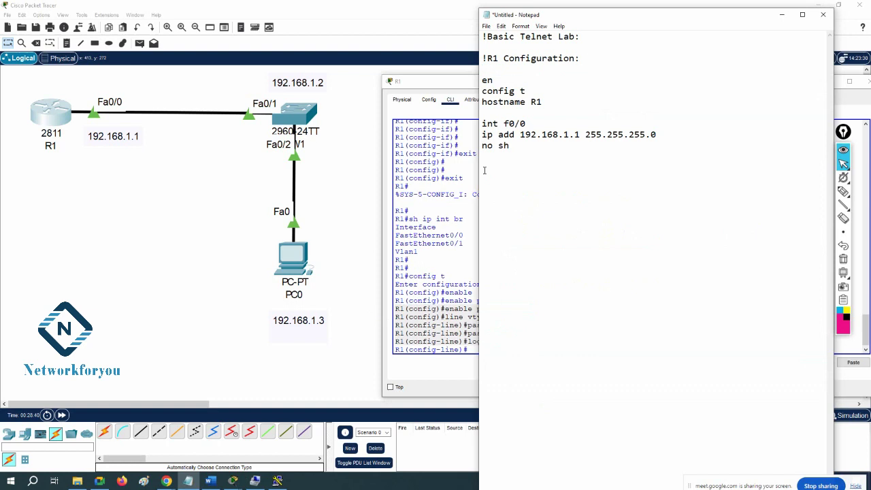
key("ctrl+v")
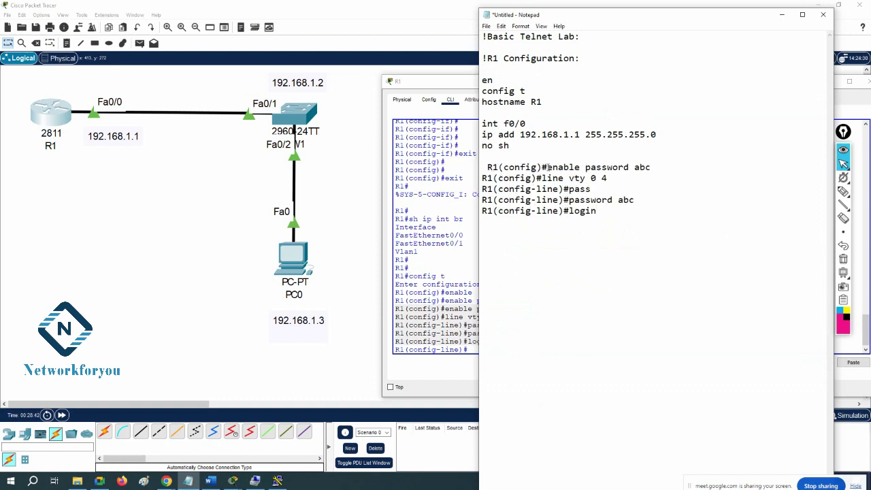
- Strip the router prompts from the enable password and line vty 0 4 lines
left_click_drag(548, 167, 485, 167)
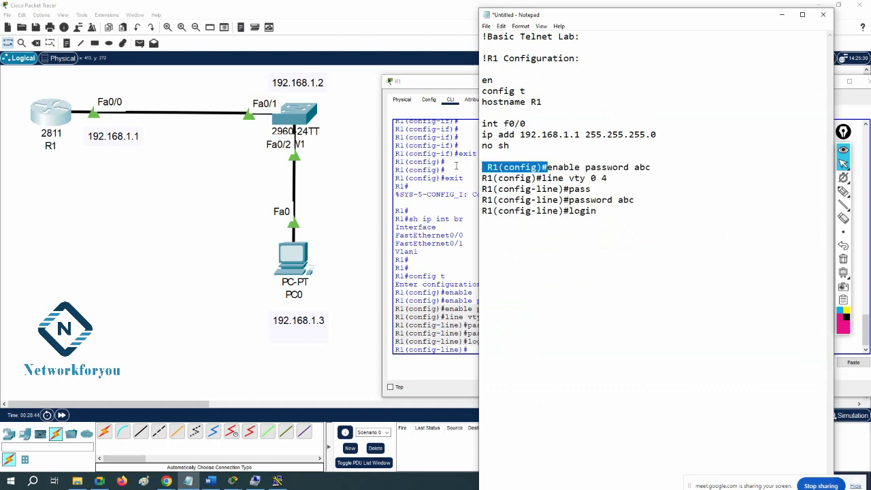
key("Delete")
left_click_drag(543, 178, 482, 179)
key("Delete")
key("BackSpace")
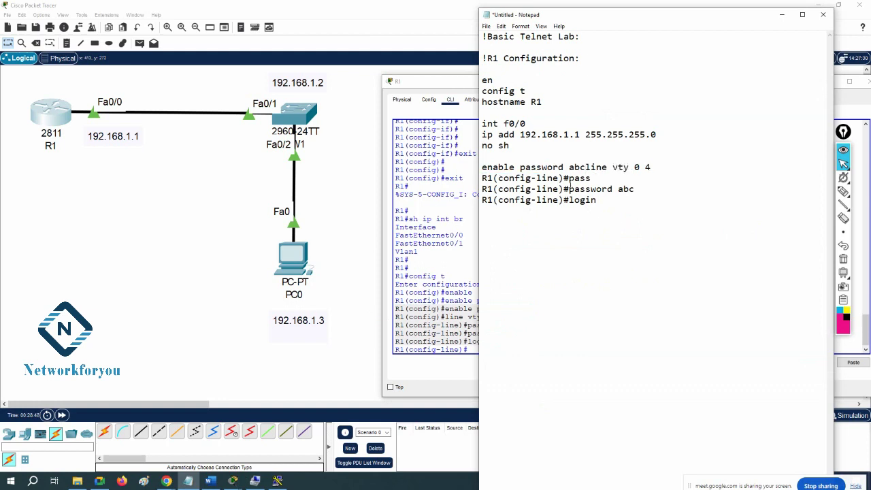
key("ctrl+z")
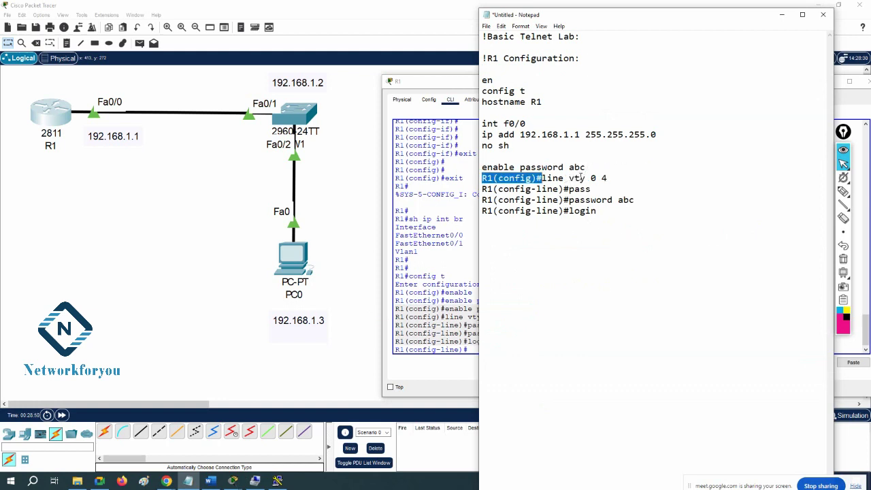
key("Delete")
key("BackSpace")
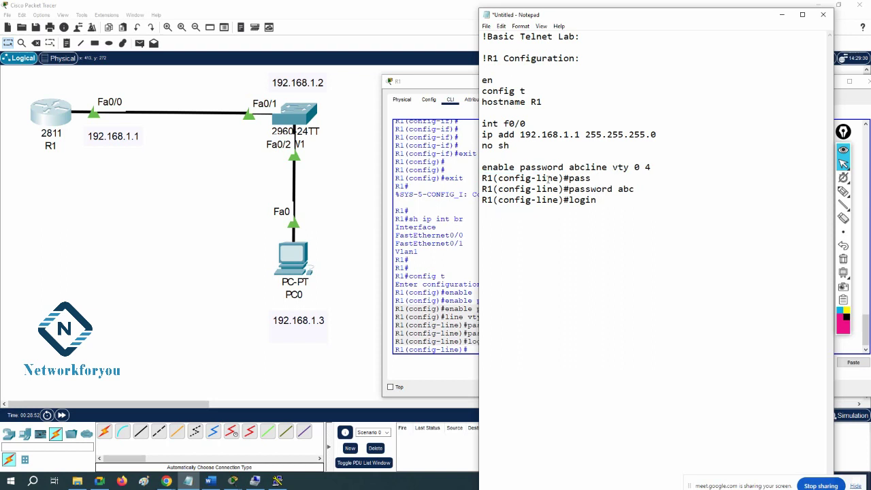
key("Return")
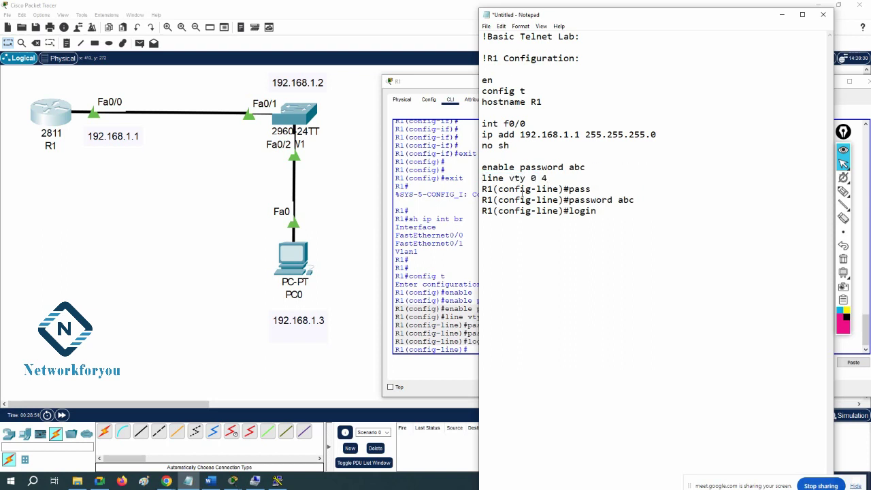
left_click_drag(605, 193, 468, 188)
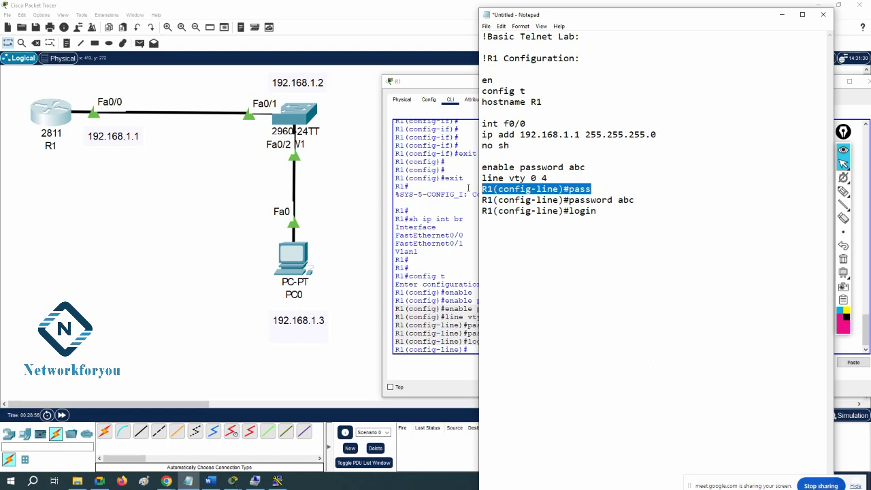
key("BackSpace")
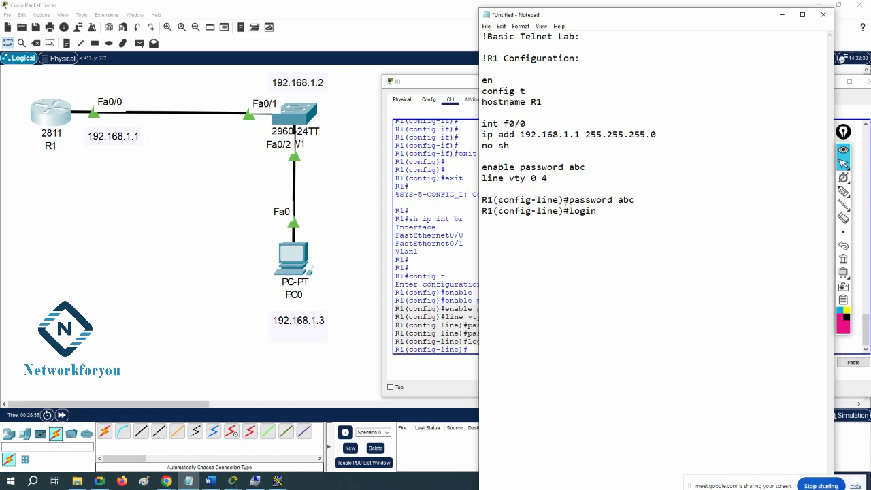
left_click_drag(570, 199, 476, 199)
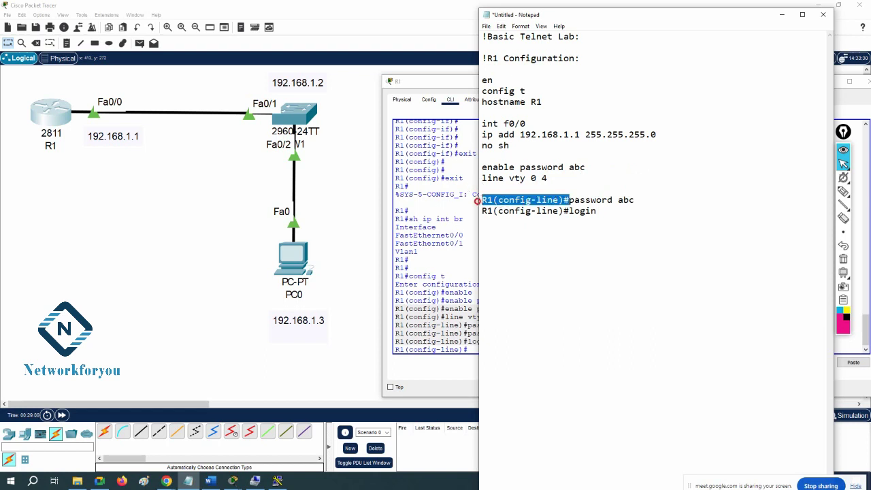
key("BackSpace")
left_click_drag(570, 210, 474, 210)
key("BackSpace")
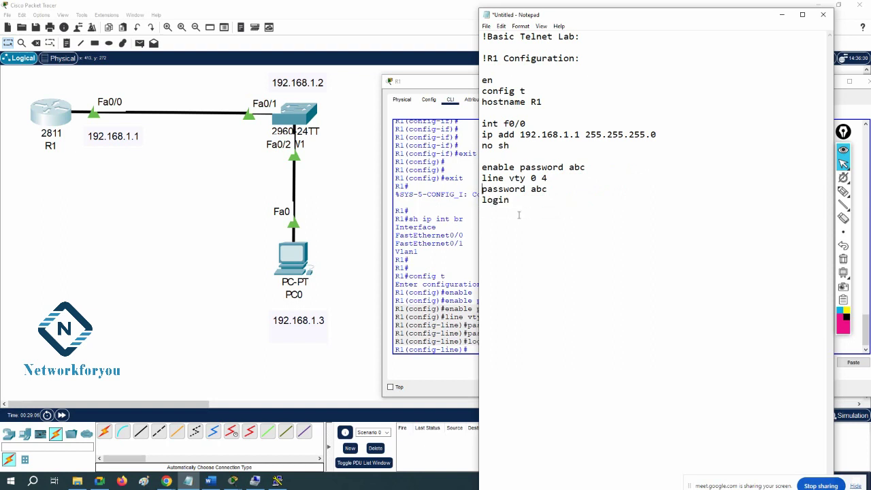
left_click(400, 292)
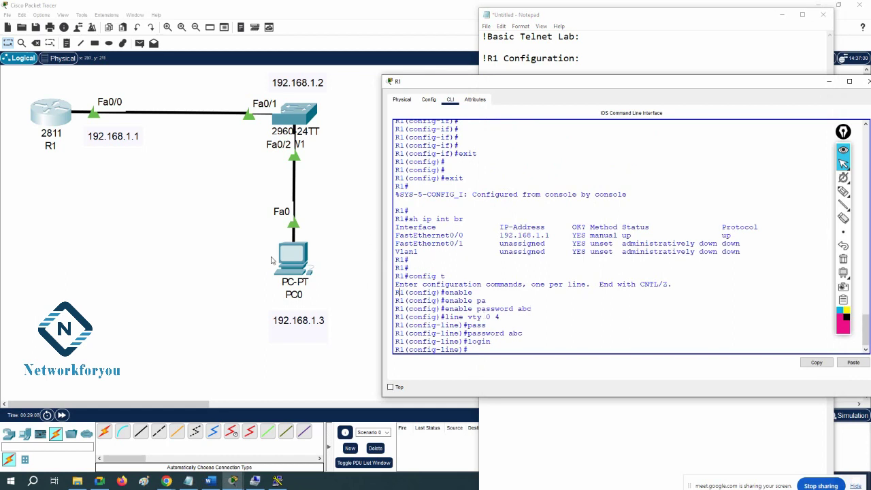
- Telnet from PC0 to 192.168.1.1 again and log in with the VTY password
left_click(299, 255)
left_click_drag(711, 227, 710, 221)
key("Up")
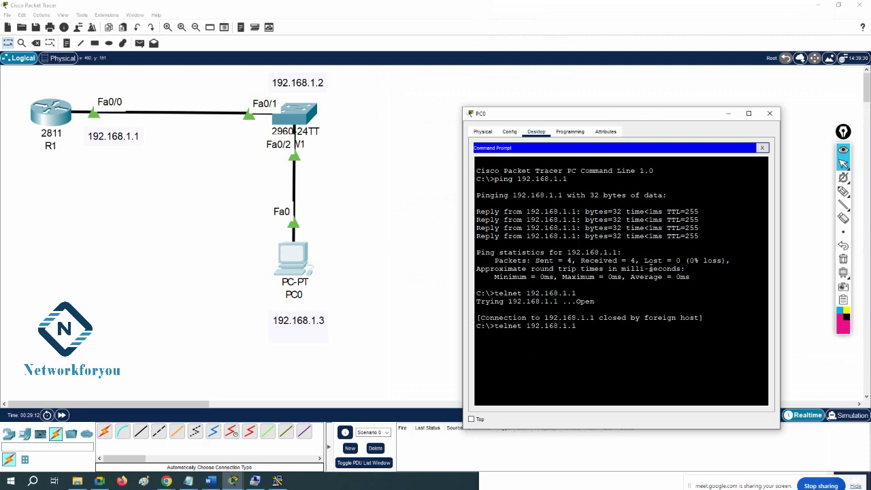
key("Return")
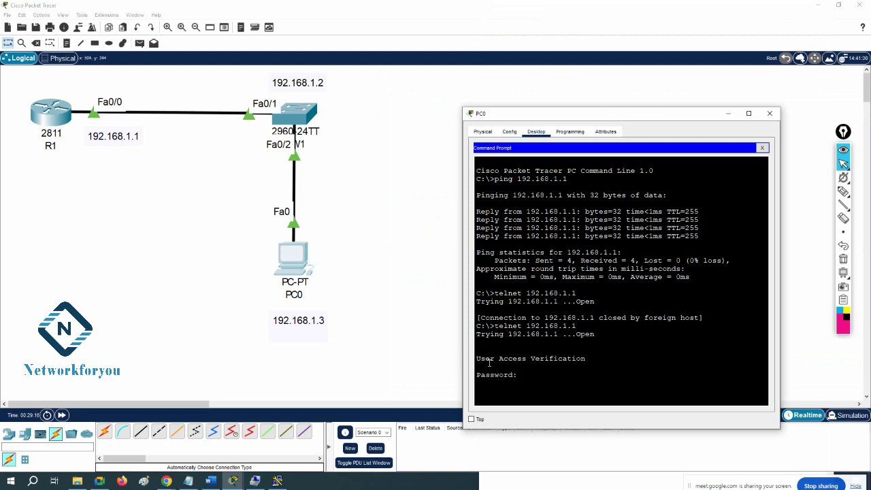
left_click_drag(515, 375, 467, 373)
left_click_drag(526, 375, 478, 375)
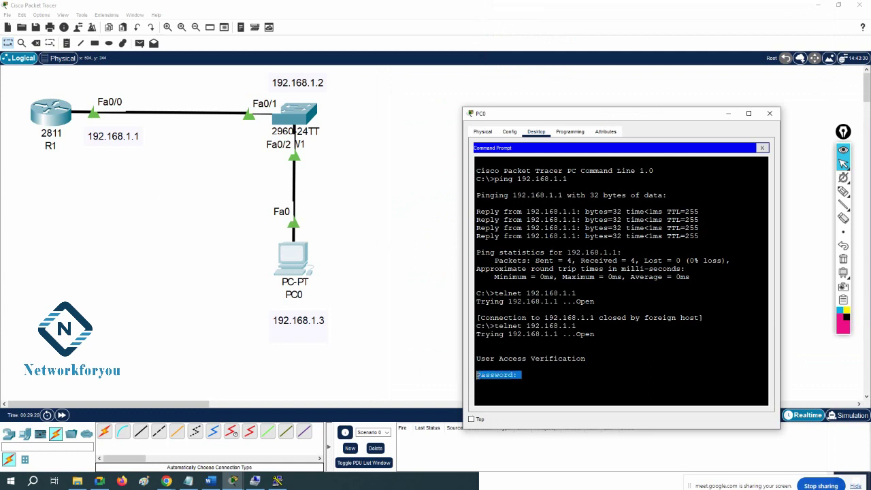
left_click(549, 376)
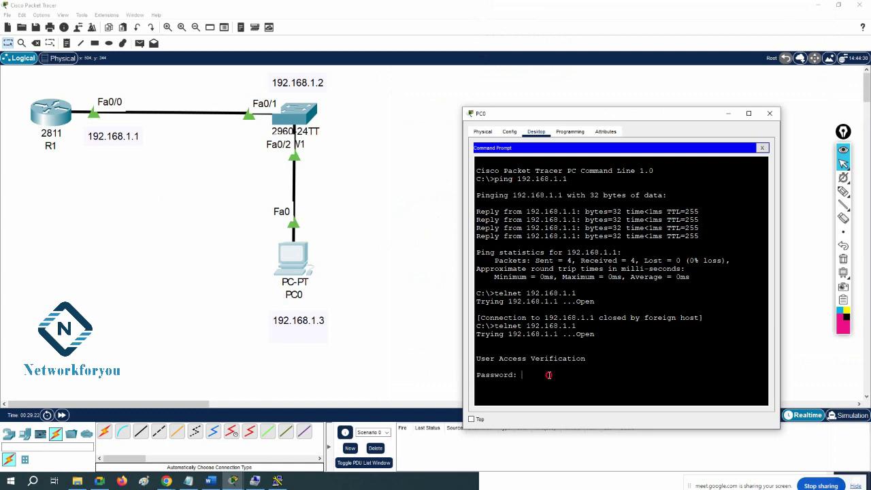
key("alt+Tab")
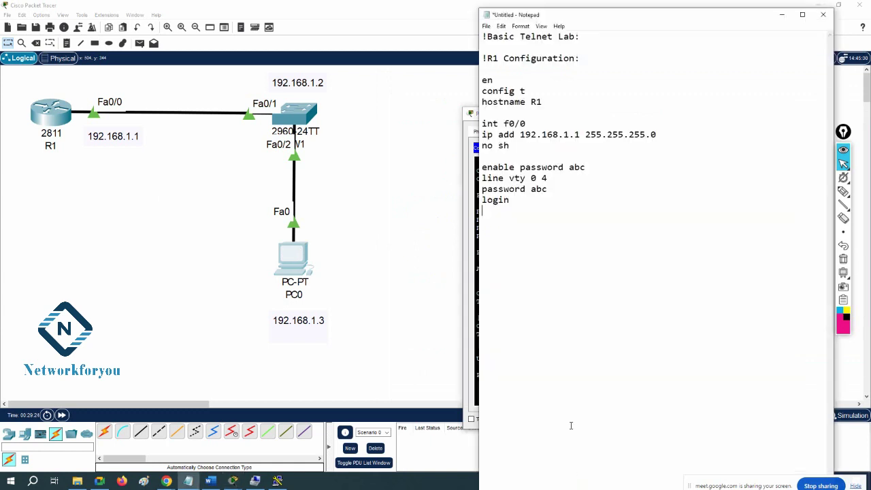
left_click_drag(548, 190, 525, 190)
left_click(476, 326)
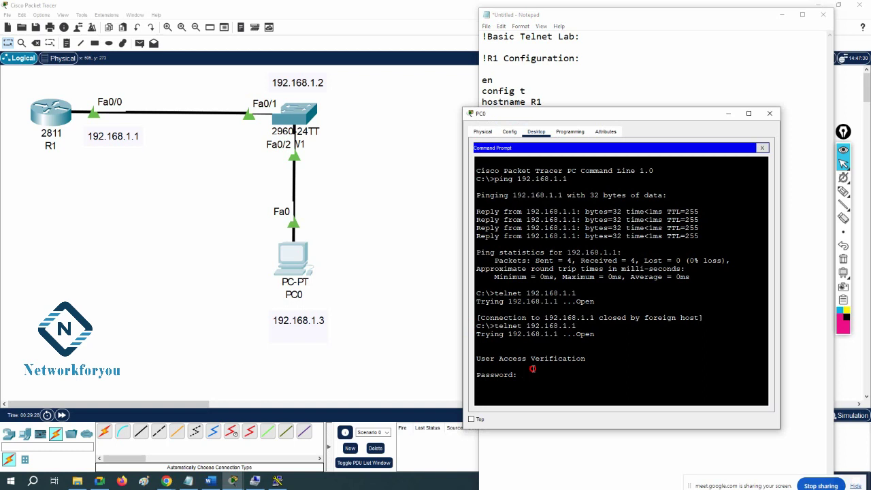
key("Return")
key("Return")
key("Return")
key("Return")
key("Return")
key("Return")
key("Return")
key("Return")
key("Return")
key("Return")
key("Return")
key("Return")
key("Return")
key("Return")
key("Return")
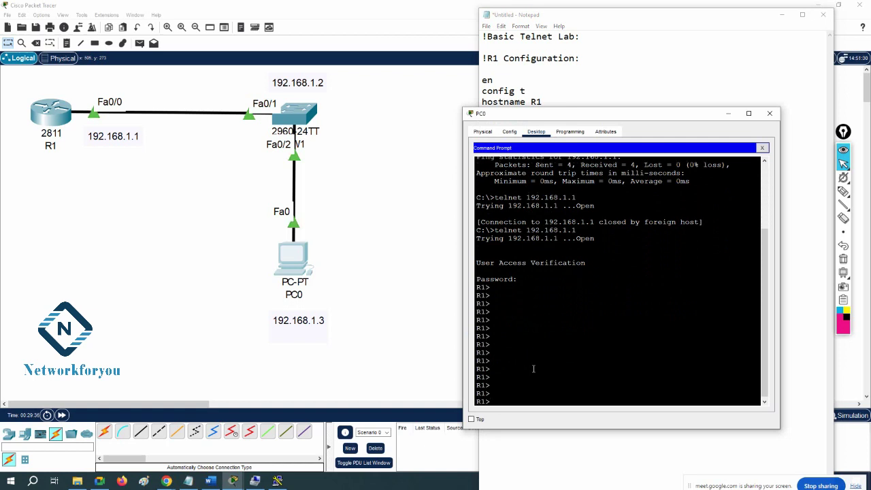
key("Return")
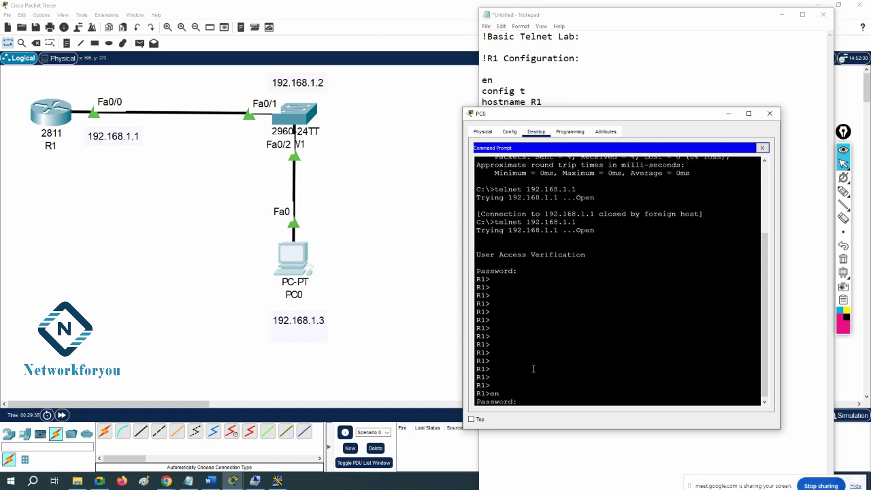
left_click(606, 75)
left_click_drag(586, 167, 477, 167)
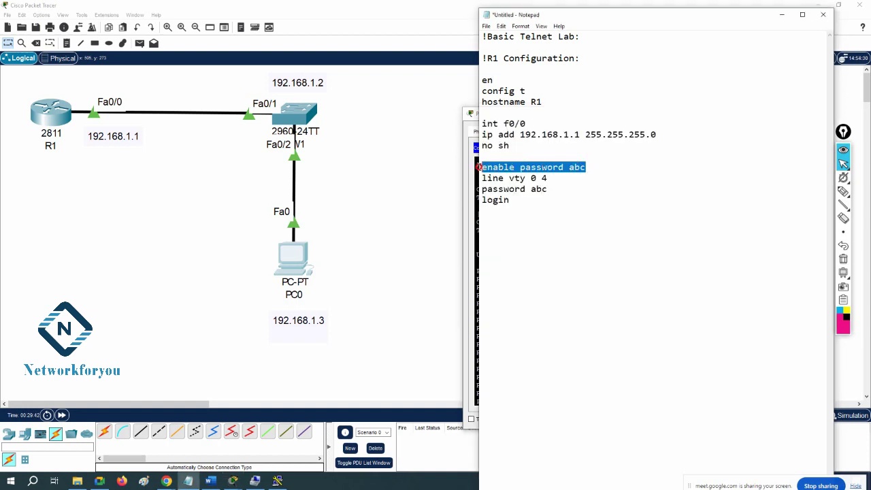
left_click(473, 329)
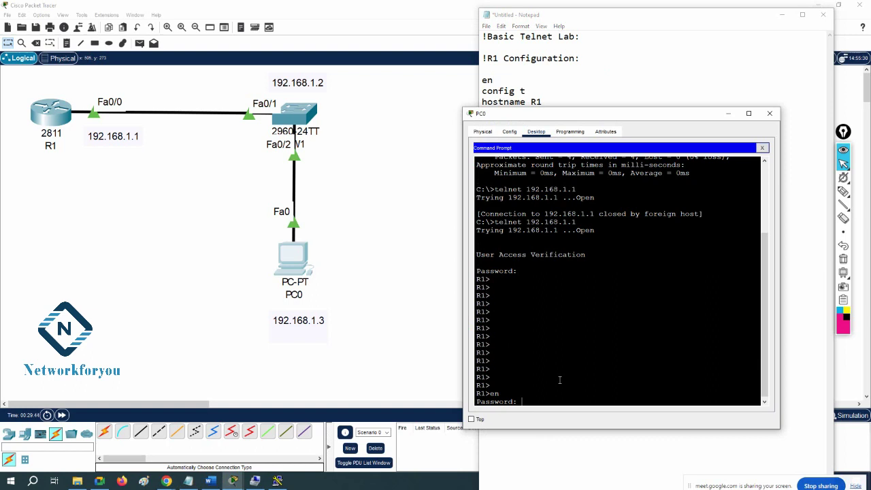
type("abc")
key("Return")
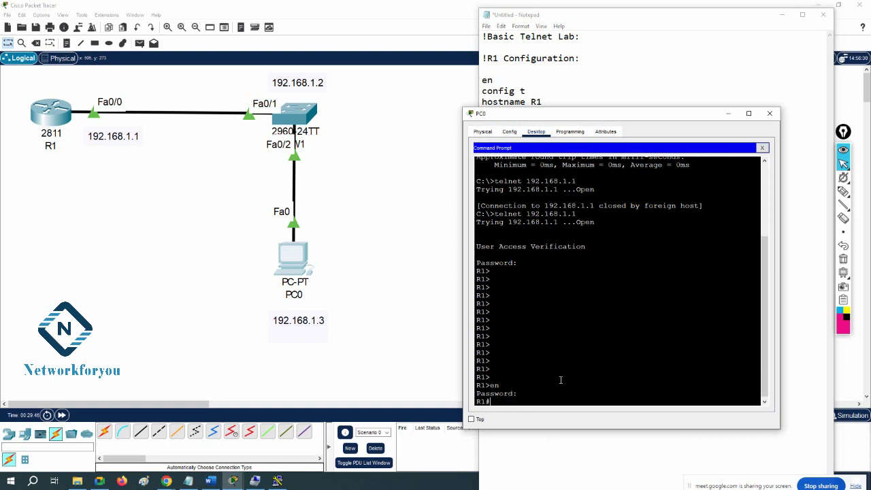
key("Return")
key("Return")
key("Return")
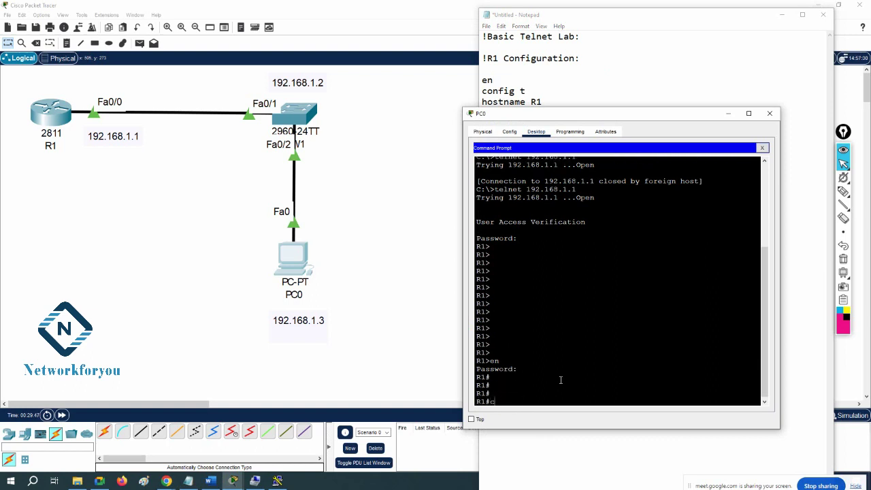
type("config t")
key("Return")
key("Return")
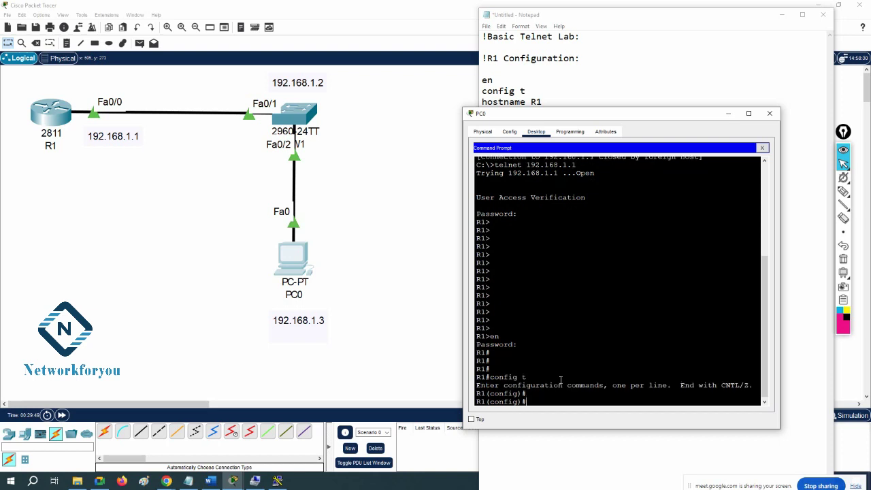
key("Return")
key("Return")
key("Return")
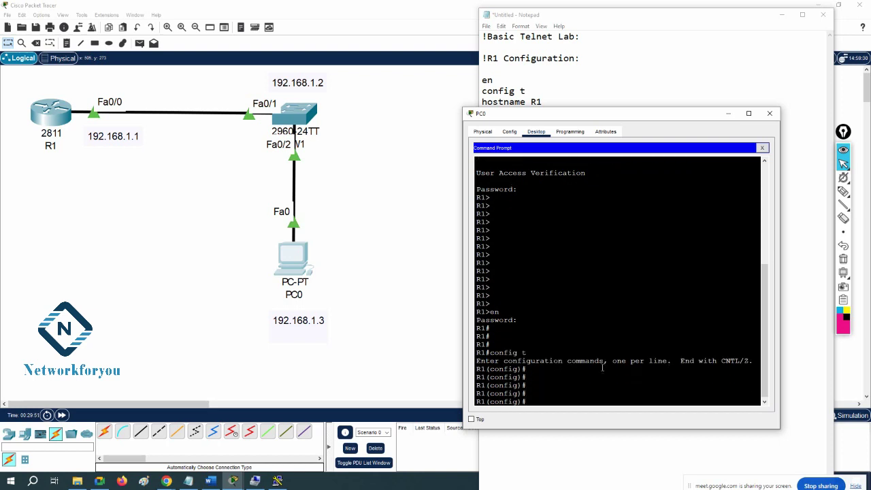
left_click(843, 192)
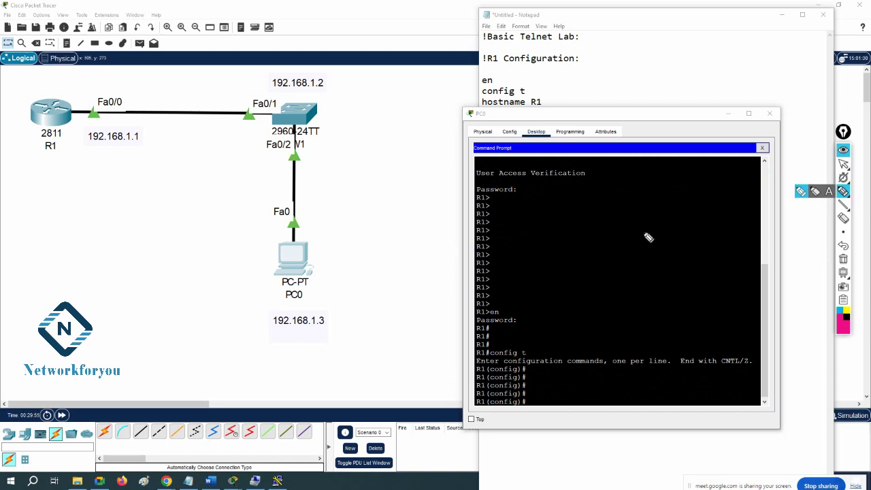
mouse_move(20, 85)
left_mouse_down()
mouse_move(20, 146)
mouse_move(111, 161)
mouse_move(159, 144)
mouse_move(160, 77)
mouse_move(37, 74)
mouse_move(26, 100)
left_mouse_up()
mouse_move(251, 228)
left_mouse_down()
mouse_move(317, 357)
mouse_move(339, 345)
mouse_move(354, 233)
mouse_move(244, 221)
left_mouse_up()
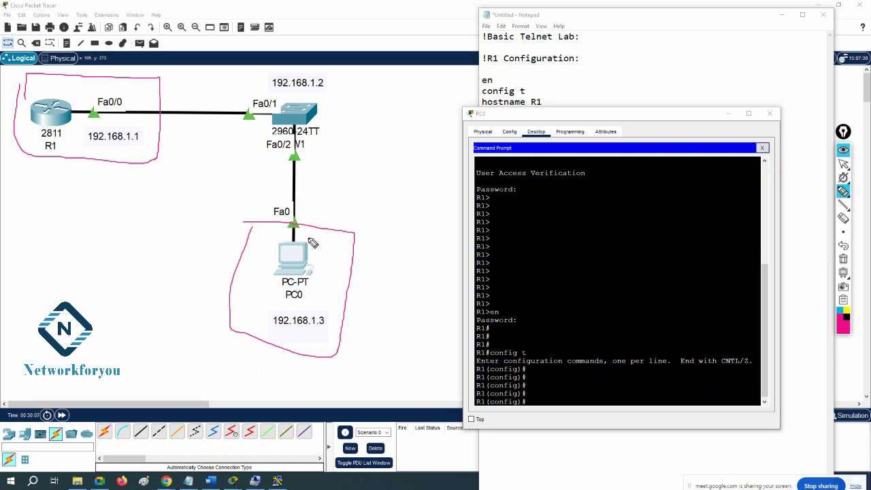
left_click_drag(340, 194, 298, 204)
mouse_move(33, 109)
left_mouse_down()
mouse_move(28, 62)
mouse_move(2, 65)
mouse_move(29, 80)
left_mouse_up()
mouse_move(288, 235)
left_mouse_down()
mouse_move(292, 112)
mouse_move(186, 104)
mouse_move(31, 111)
mouse_move(17, 77)
mouse_move(2, 119)
mouse_move(82, 162)
left_mouse_up()
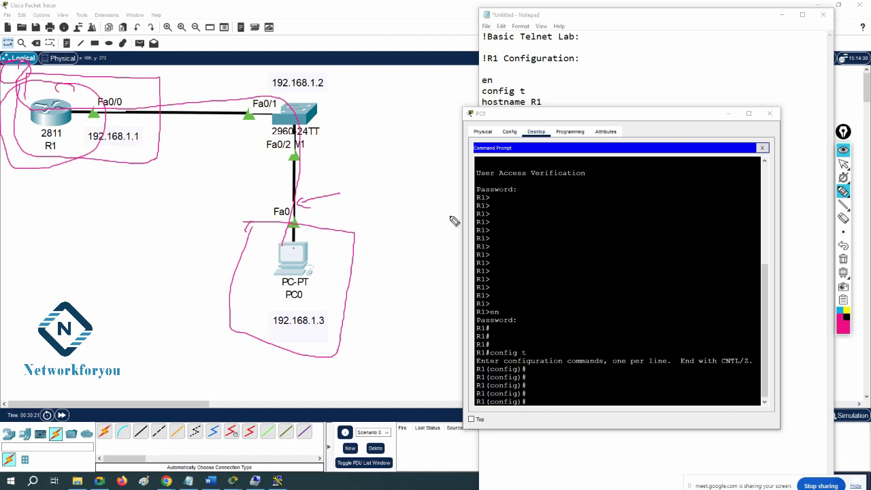
left_click_drag(489, 386, 482, 389)
mouse_move(44, 174)
left_mouse_down()
mouse_move(39, 204)
mouse_move(82, 201)
mouse_move(79, 165)
mouse_move(44, 171)
left_mouse_up()
mouse_move(53, 217)
left_mouse_down()
mouse_move(78, 184)
mouse_move(55, 156)
left_mouse_up()
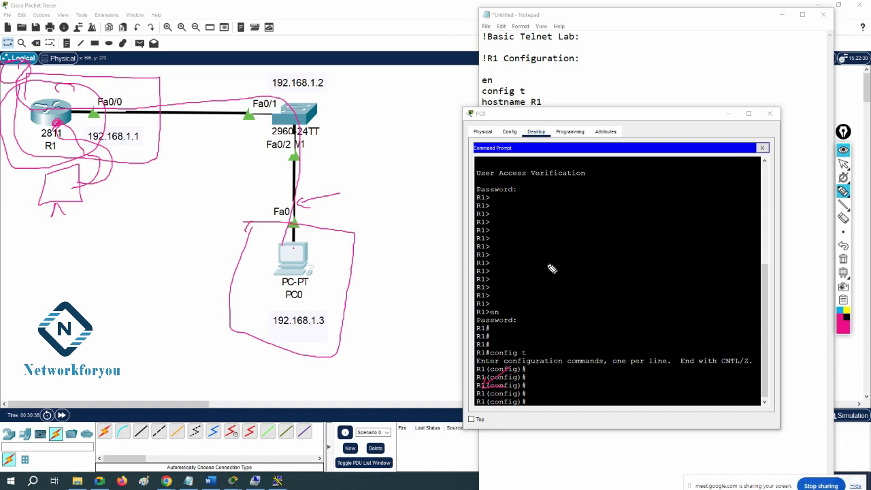
left_click(844, 259)
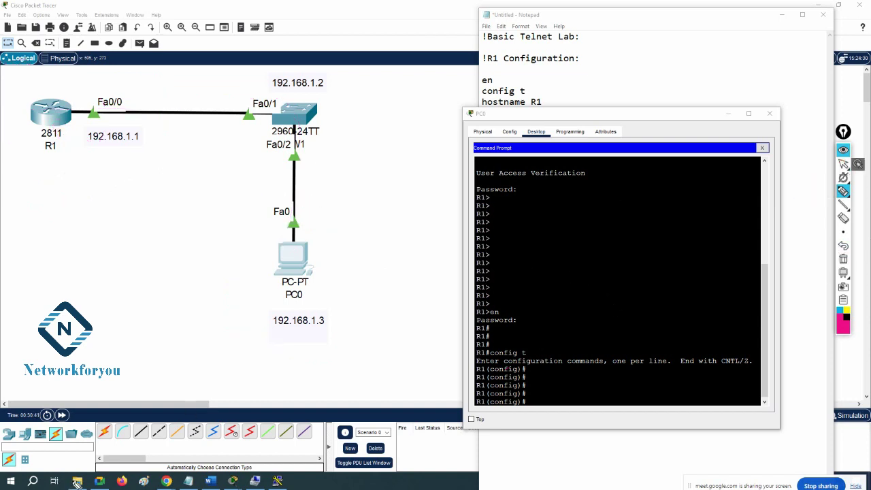
left_click(844, 165)
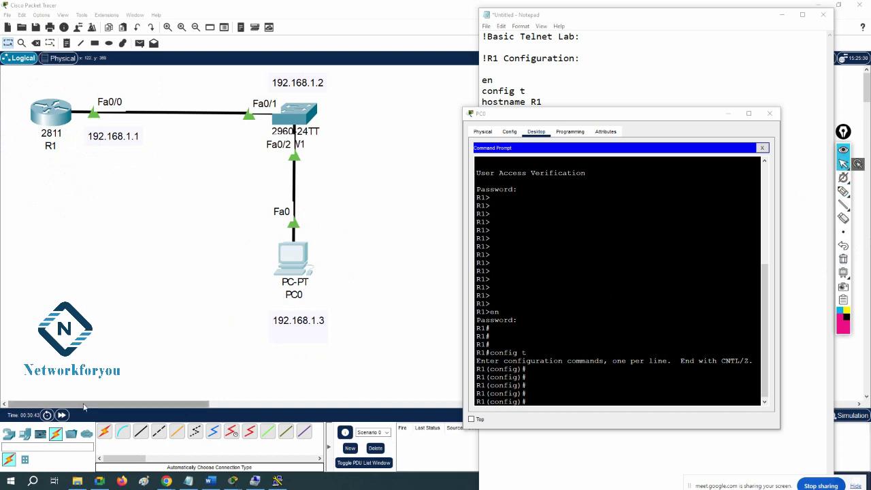
left_click(32, 481)
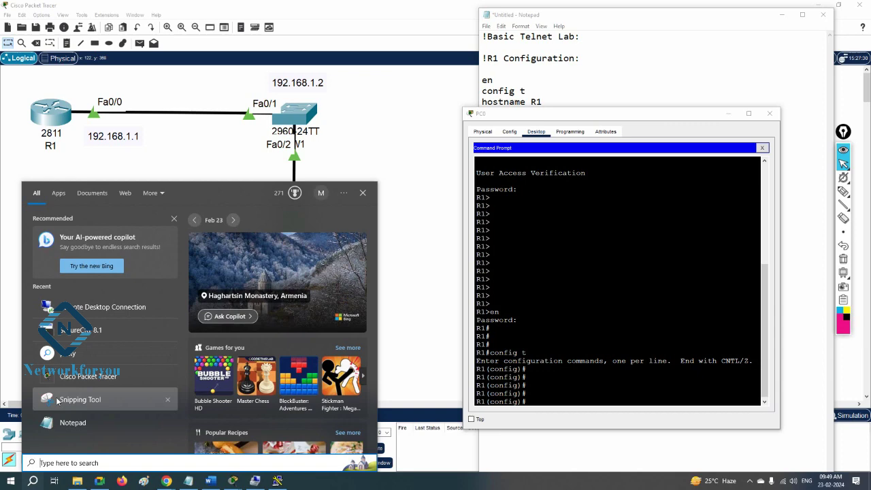
type("pu")
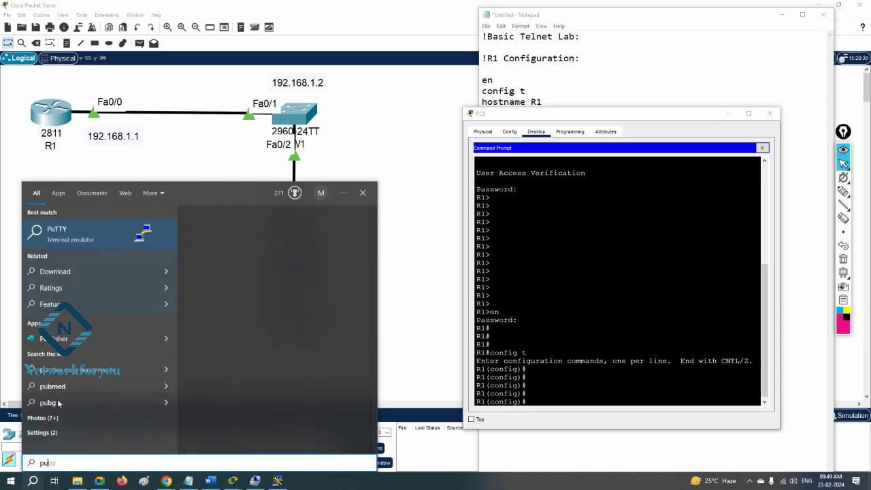
type("t")
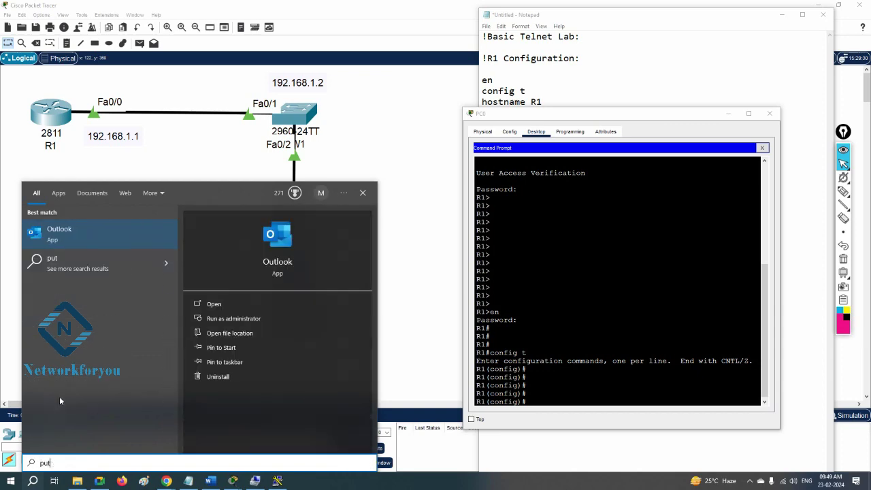
left_click(61, 231)
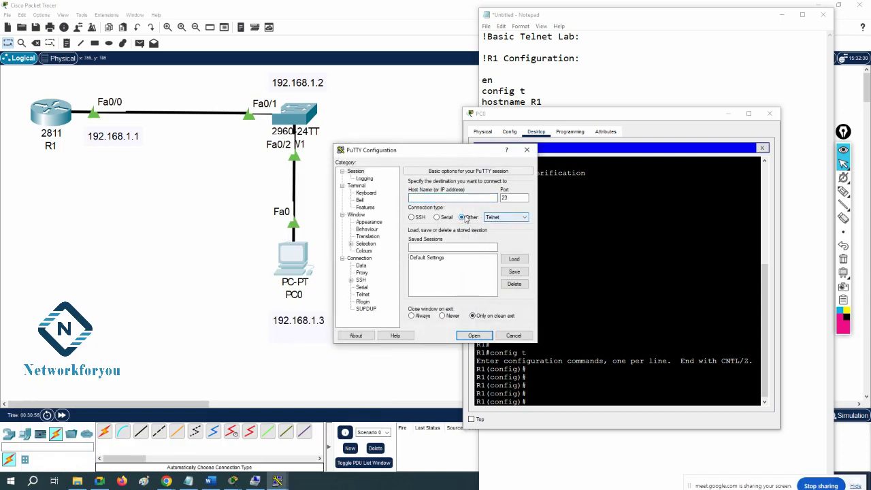
left_click(447, 197)
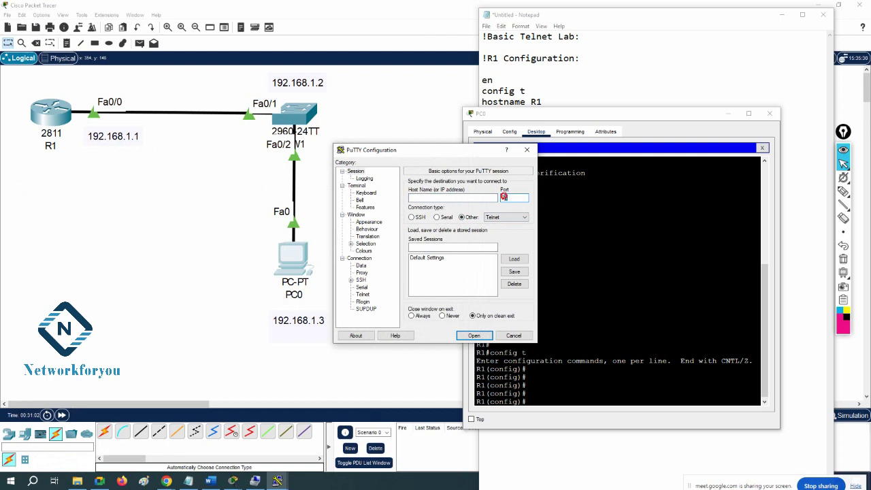
left_click(478, 197)
left_click(528, 151)
mouse_move(851, 198)
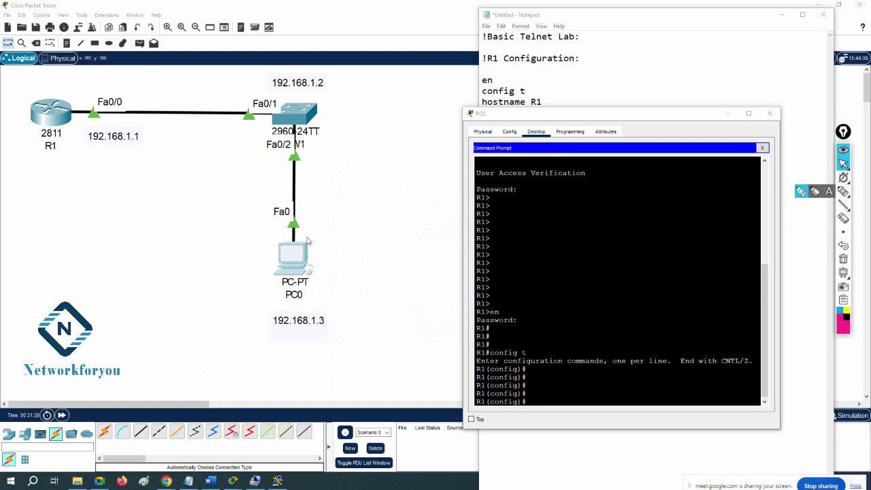
- With the pink highlighter, circle PC0 and draw a stroke over router R1
left_click(801, 193)
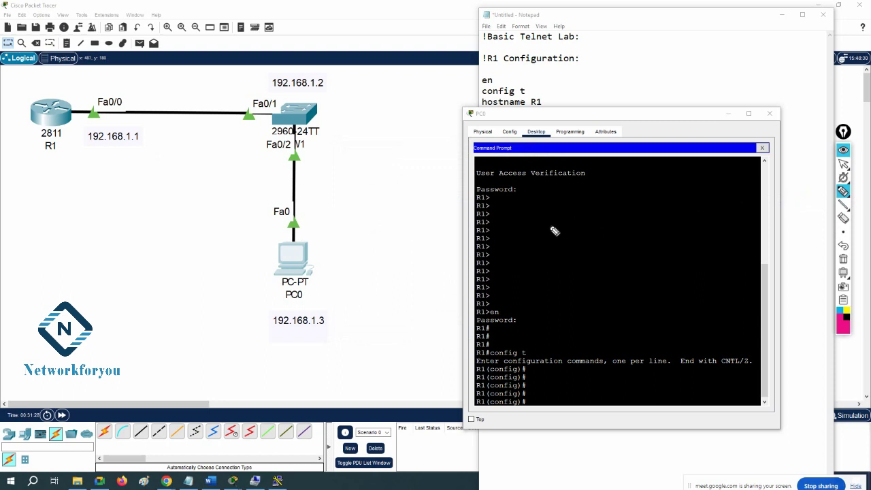
mouse_move(335, 239)
left_mouse_down()
mouse_move(242, 262)
mouse_move(331, 326)
mouse_move(334, 233)
left_mouse_up()
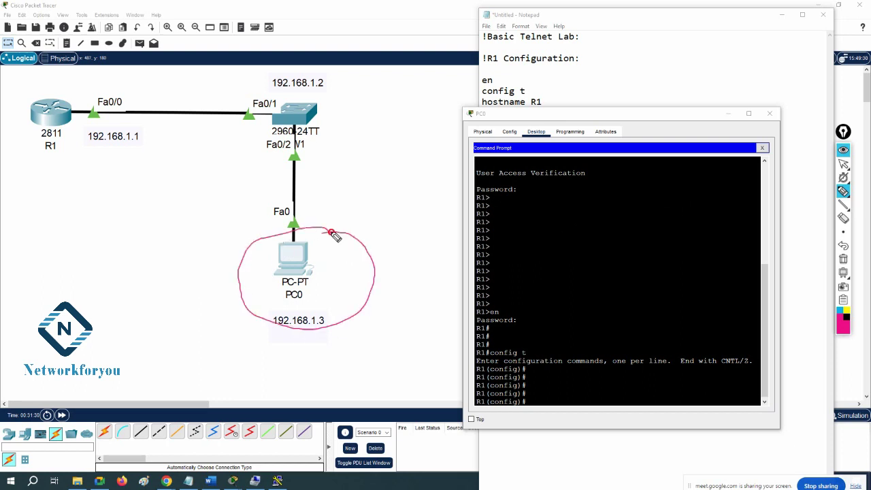
mouse_move(102, 86)
left_mouse_down()
mouse_move(60, 102)
mouse_move(75, 106)
left_mouse_up()
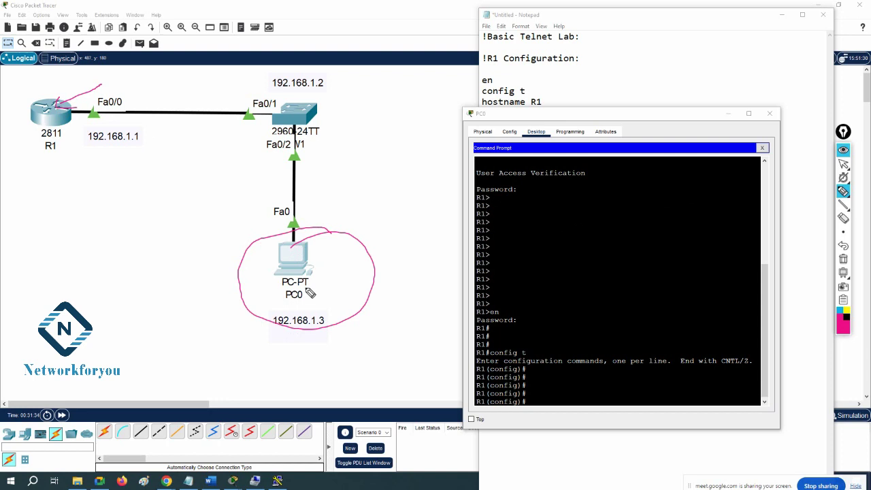
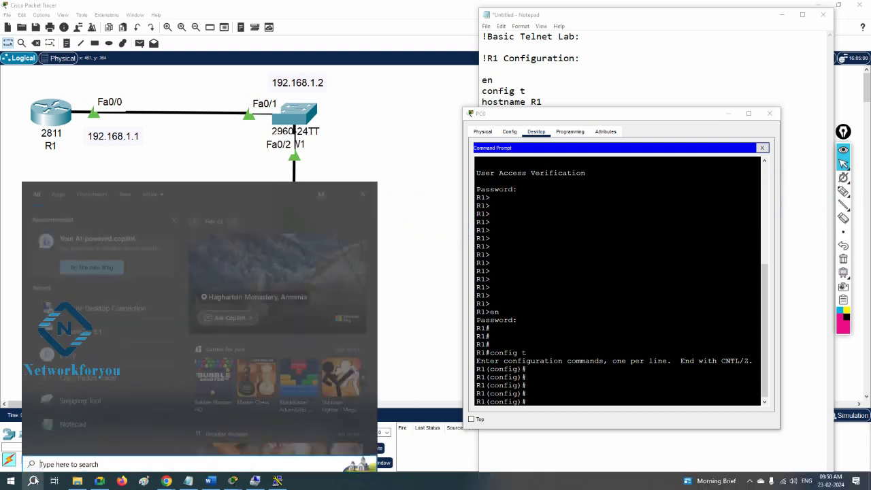
- Search Windows for 'putty', correcting the typos, and launch the PuTTY application
type("pp")
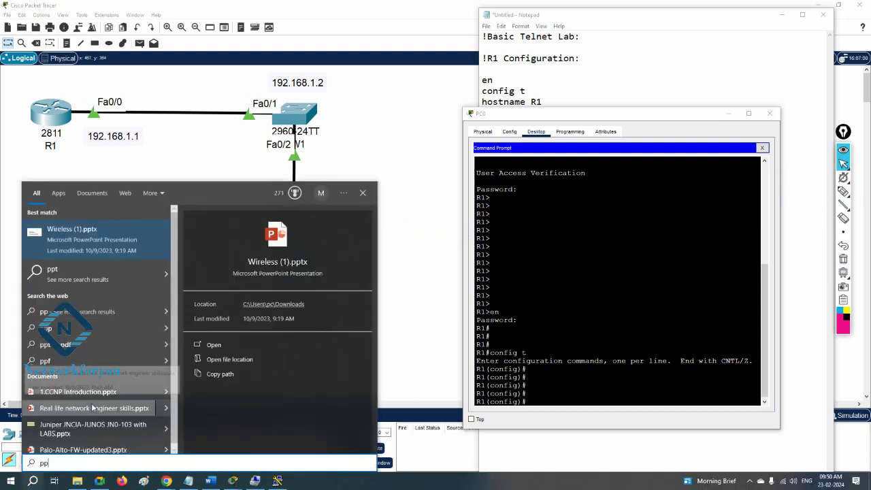
key("BackSpace")
type("t")
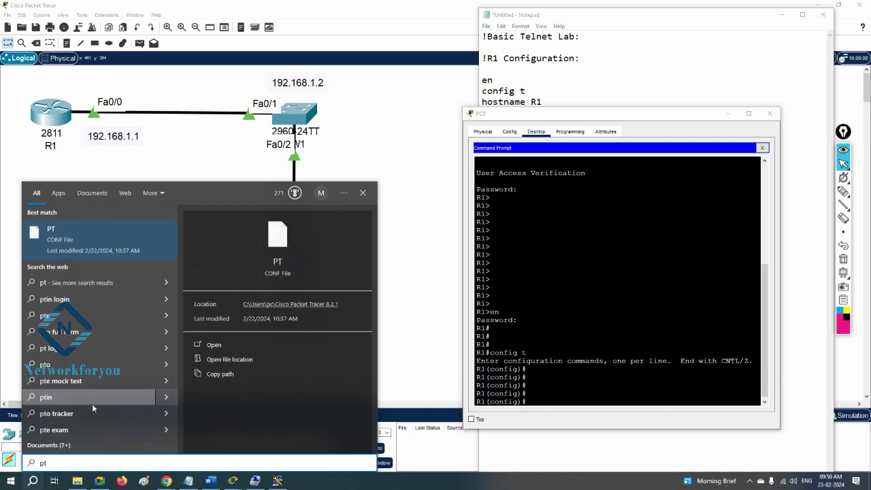
type("utt")
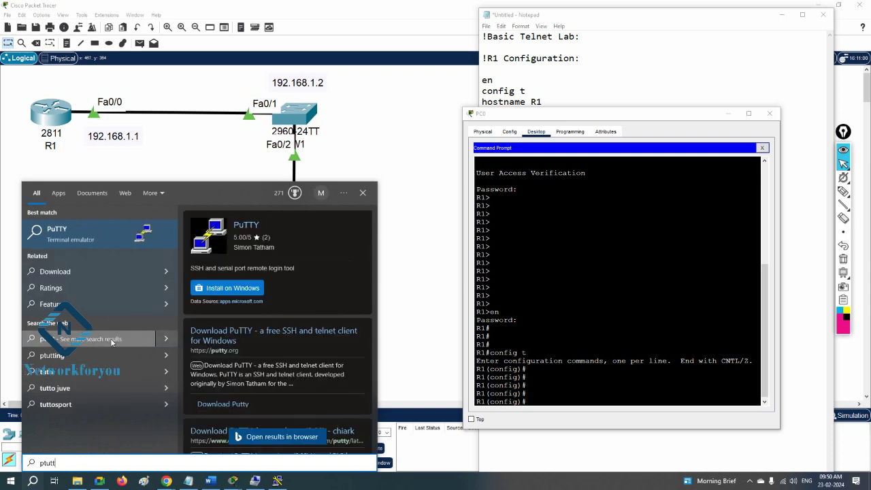
type("y")
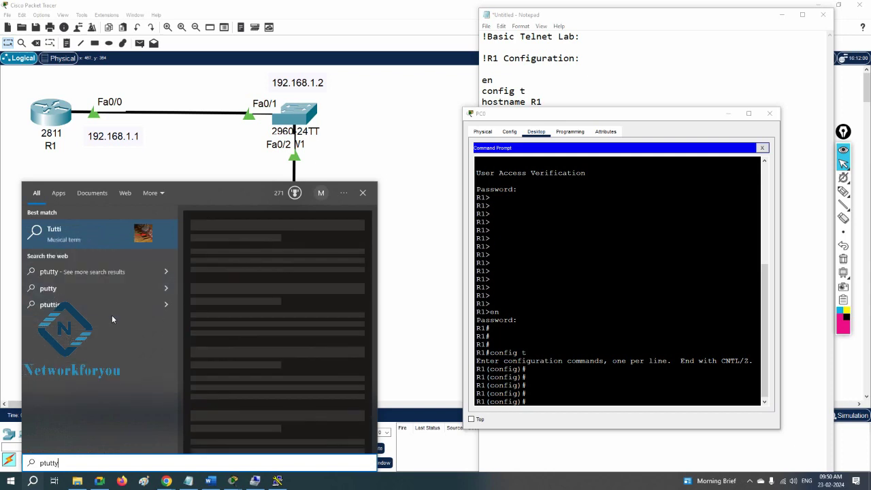
key("BackSpace")
key("BackSpace")
key("BackSpace")
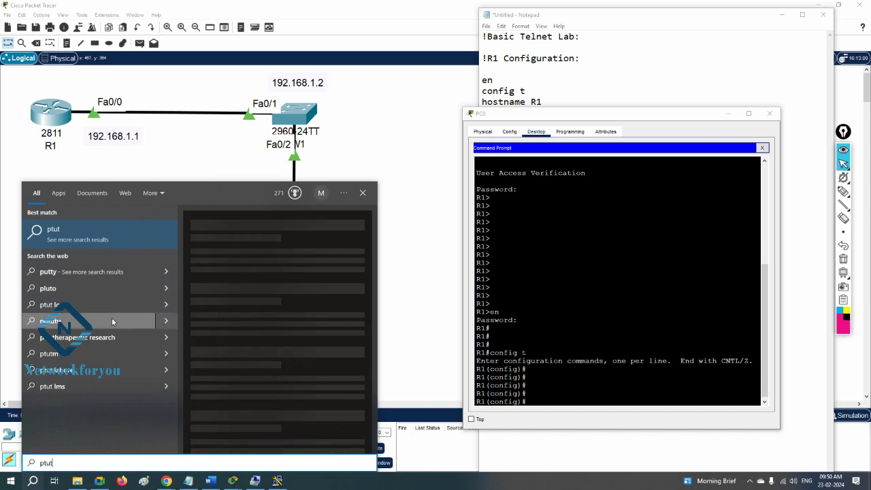
key("BackSpace")
key("BackSpace")
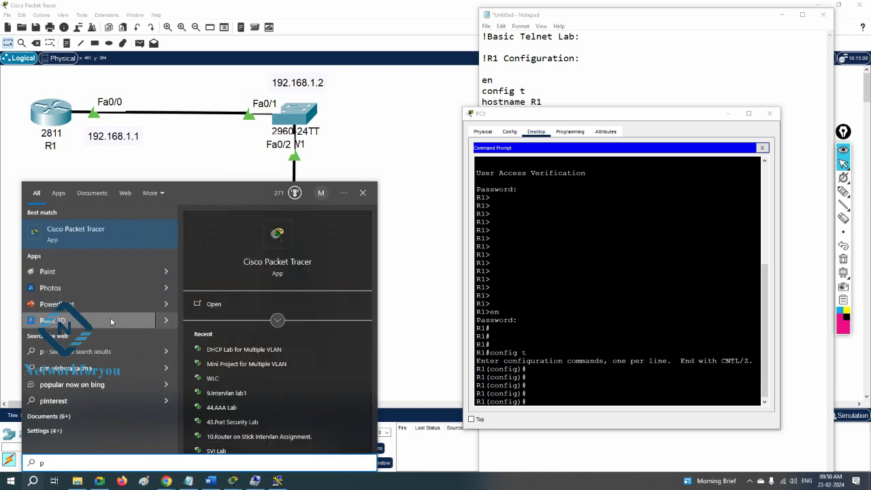
type("u")
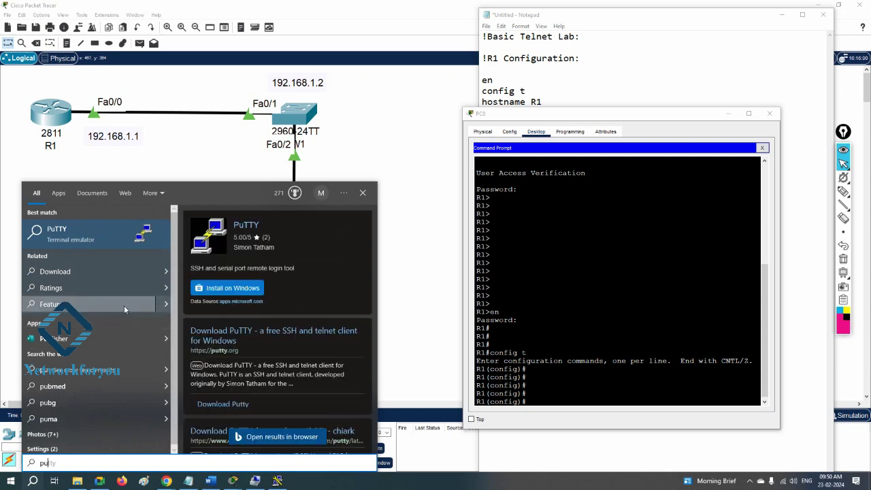
type("tt")
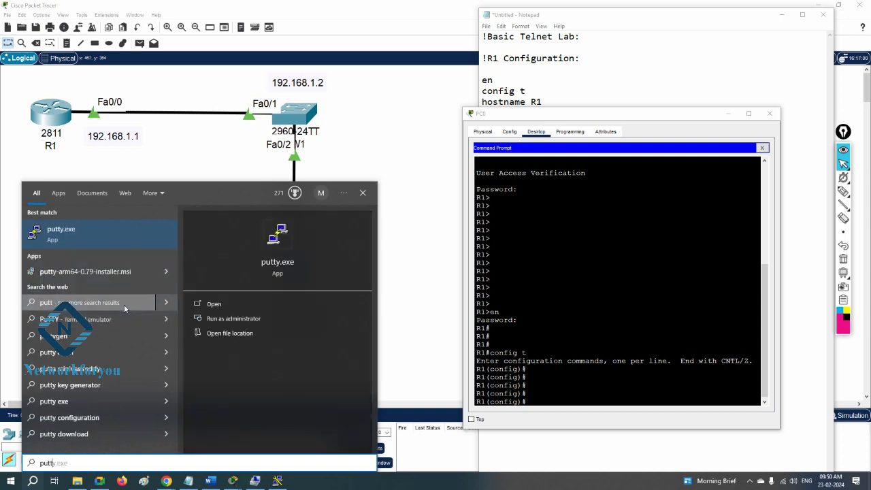
left_click(126, 237)
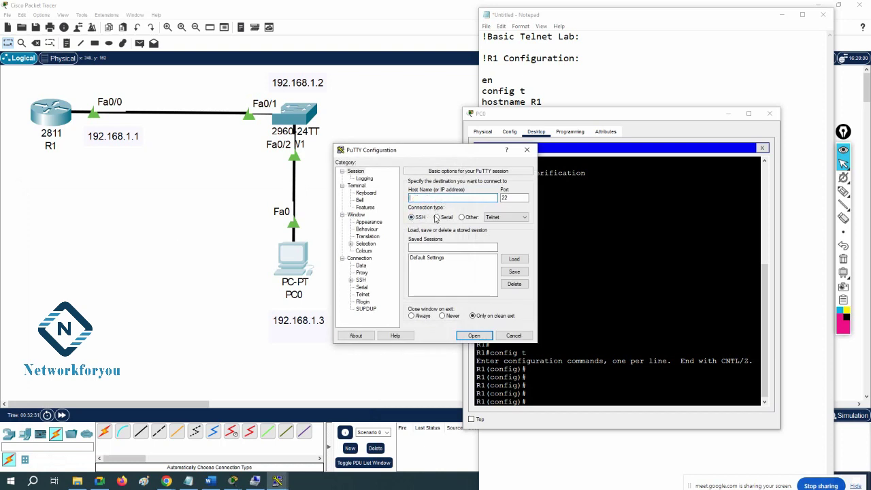
left_click(464, 218)
left_click(412, 218)
left_click(430, 199)
- In the lab notes, add a row of dashes below the login line
left_click(527, 150)
left_click(552, 85)
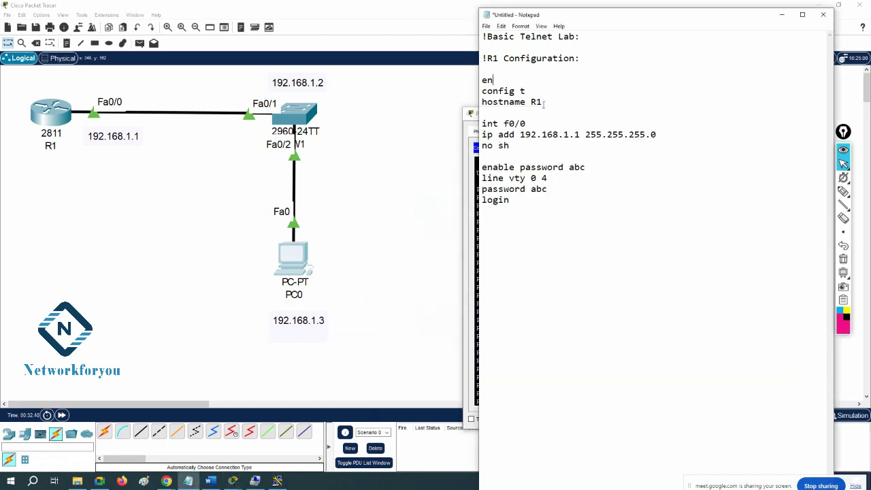
left_click_drag(510, 200, 481, 167)
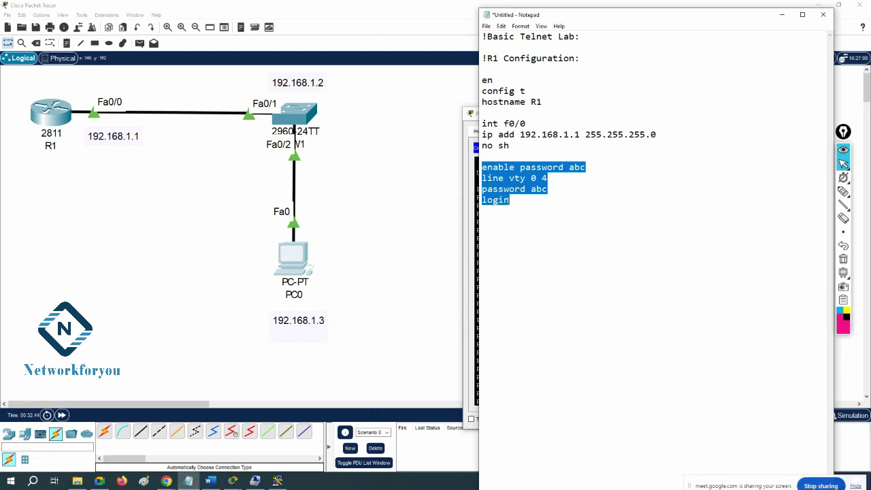
left_click(512, 202)
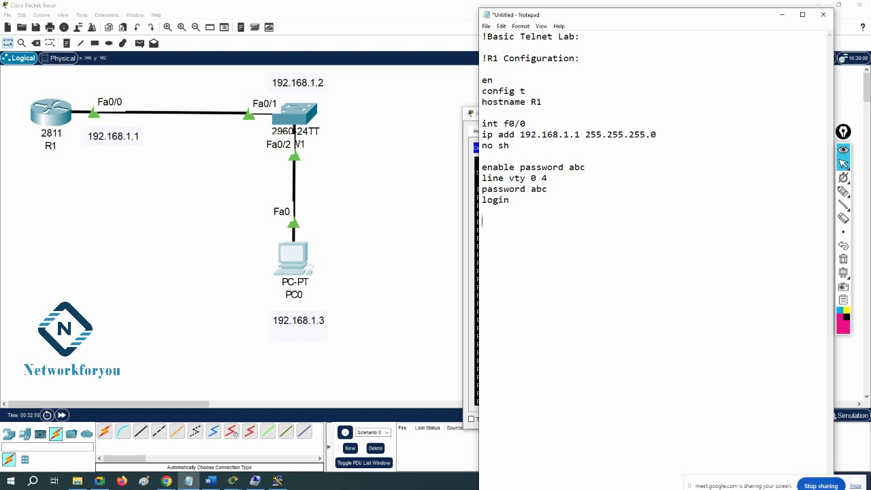
type("-----------------------------")
left_click_drag(586, 167, 479, 168)
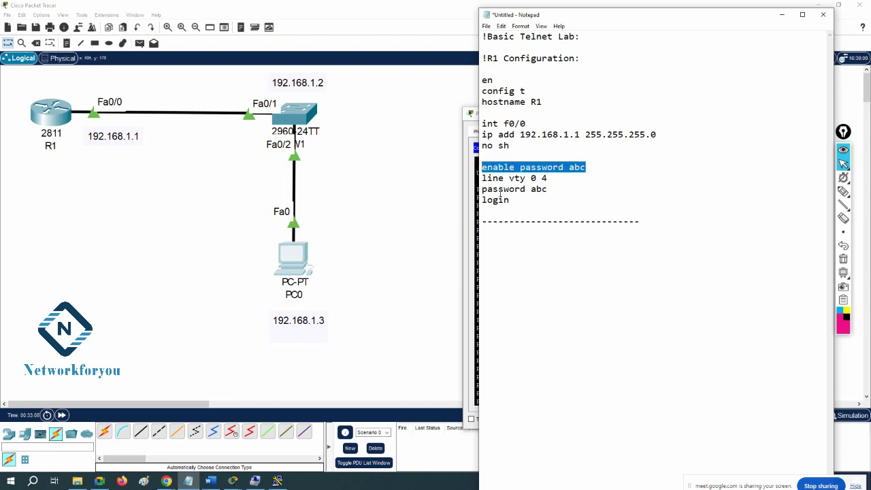
left_click_drag(514, 200, 478, 200)
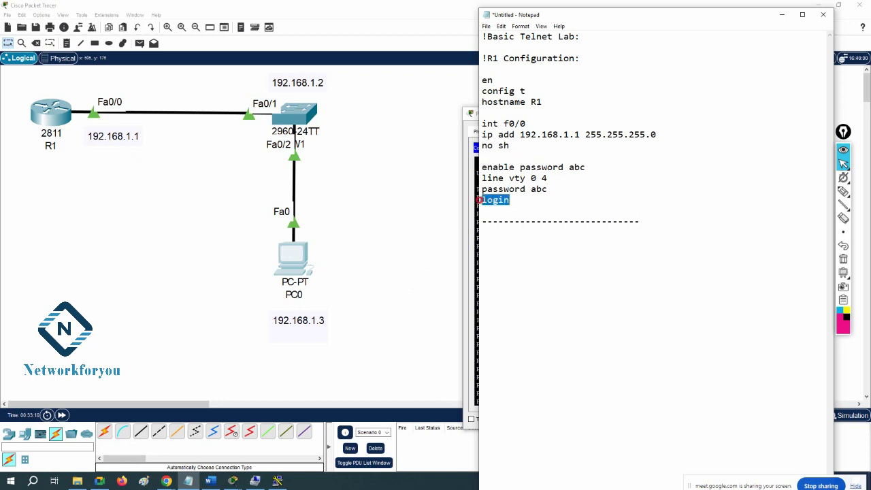
left_click(511, 201)
left_click(476, 255)
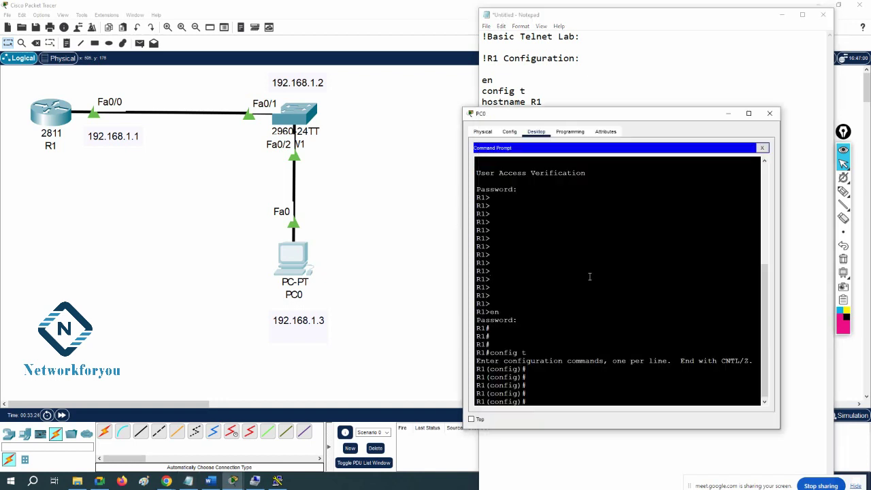
- Exit R1's configuration mode and Telnet session, then rerun telnet 192.168.1.1
key("Return")
key("Return")
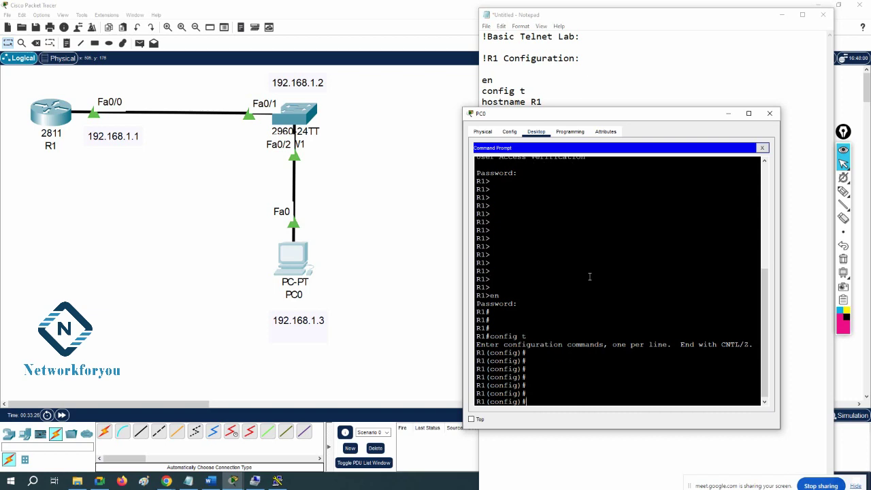
type("exit")
key("Return")
key("Return")
key("Return")
key("Return")
type("exit")
key("Return")
key("Return")
key("Return")
key("Up")
key("Return")
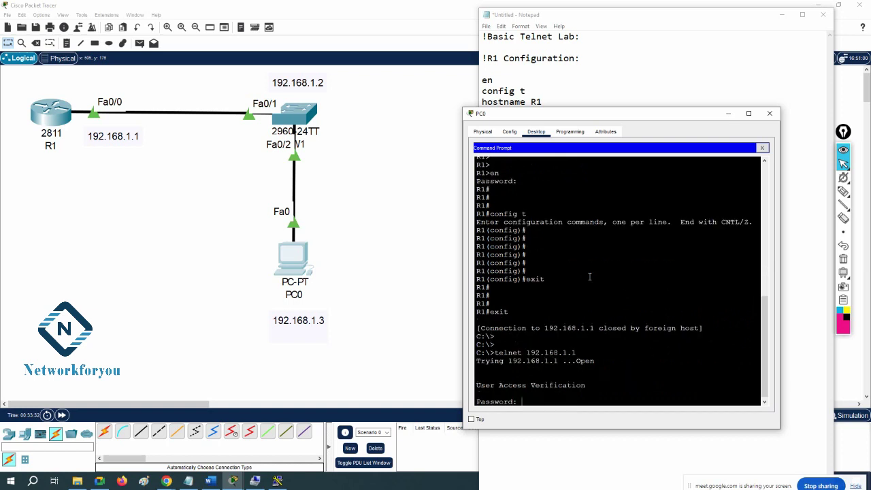
- Highlight the Password prompt line, then widen and reposition the PC0 window
left_click_drag(519, 403, 479, 401)
left_click(522, 401)
left_click_drag(515, 402, 475, 401)
left_click(550, 381)
left_click_drag(542, 114, 538, 85)
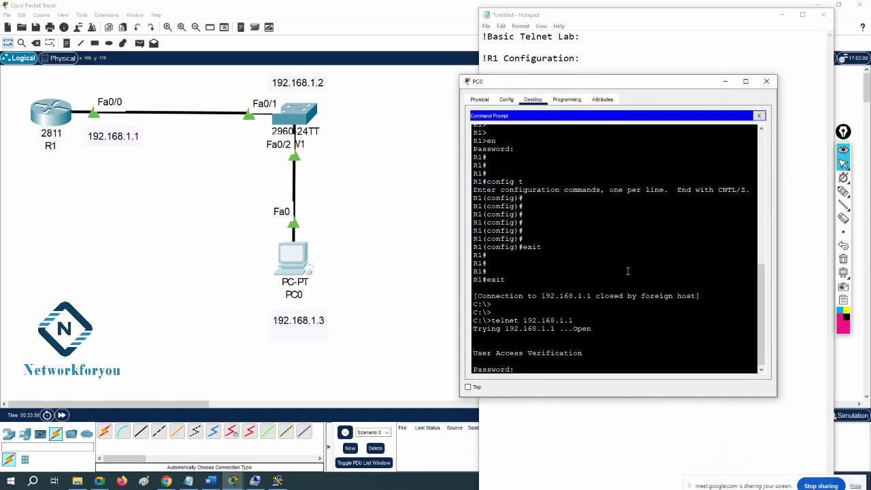
left_click_drag(459, 223, 300, 241)
left_click_drag(483, 83, 551, 105)
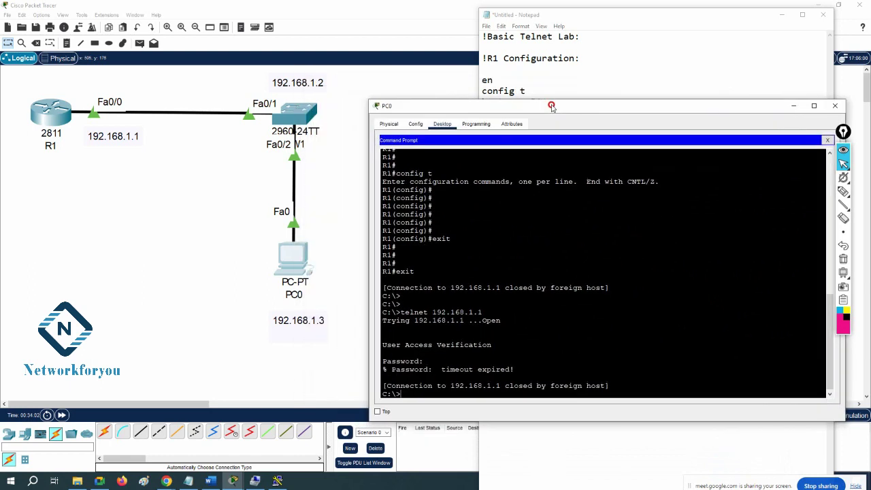